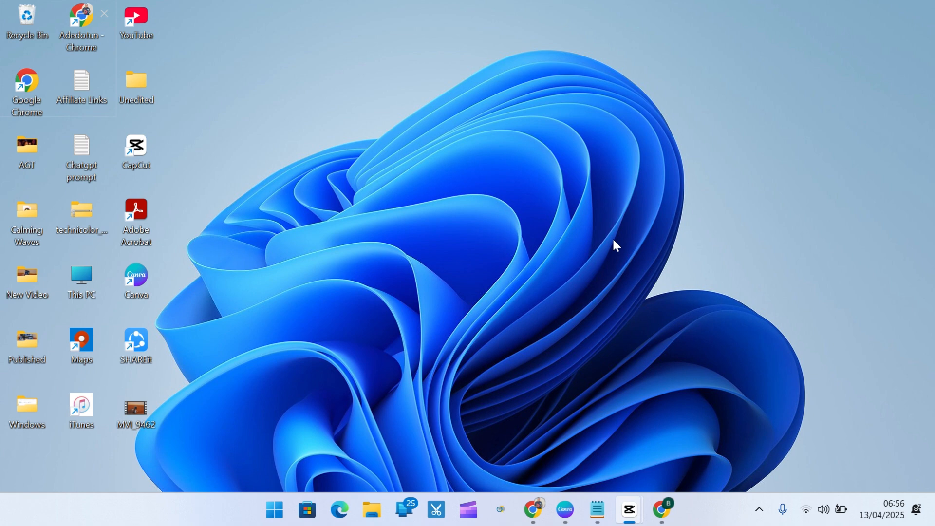
- Find and open Command Prompt, and move its window so that it is fully on screen
left_click(274, 510)
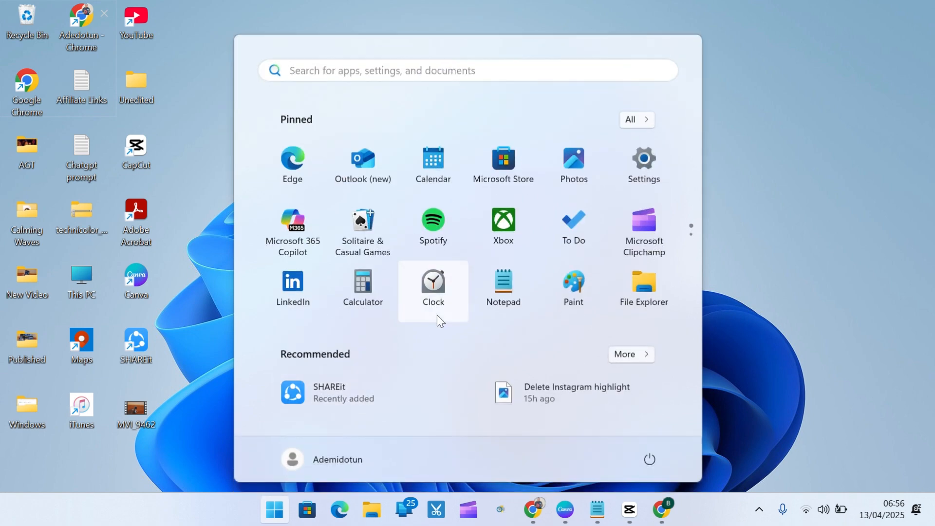
type("COMMAN")
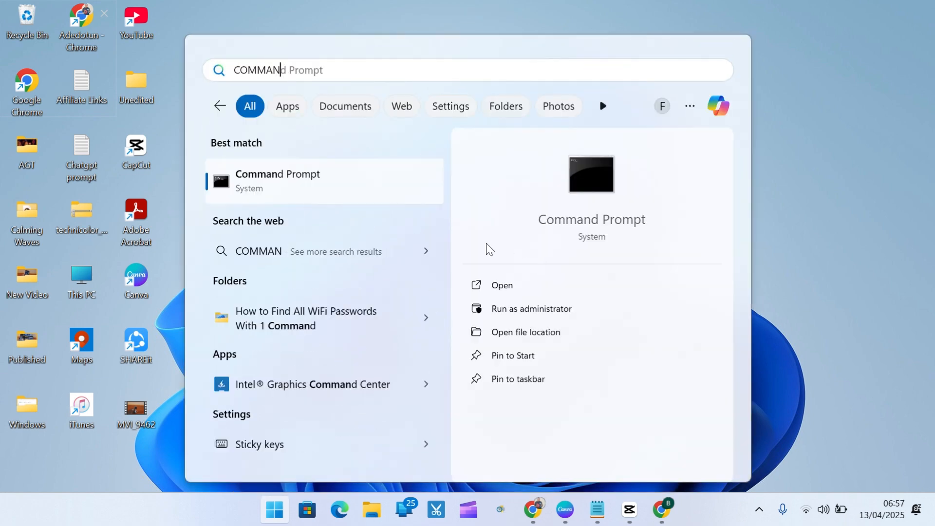
left_click(504, 286)
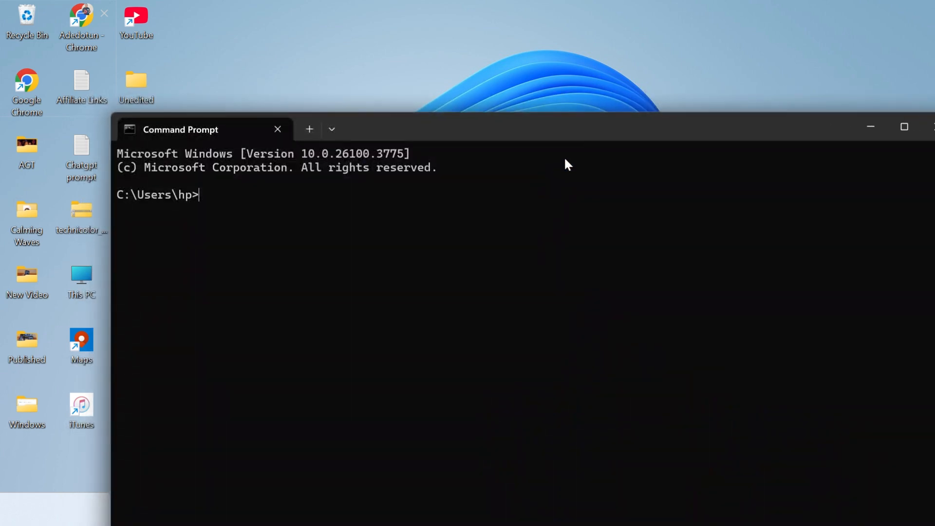
left_click_drag(604, 139, 555, 72)
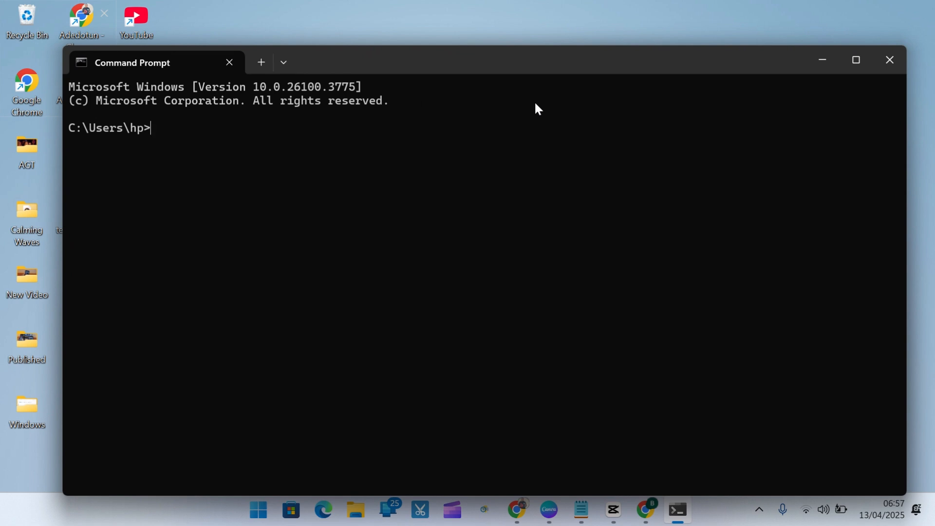
- Check for an installed Java with the command java --version, and exit Command Prompt
type("java --version")
key("Return")
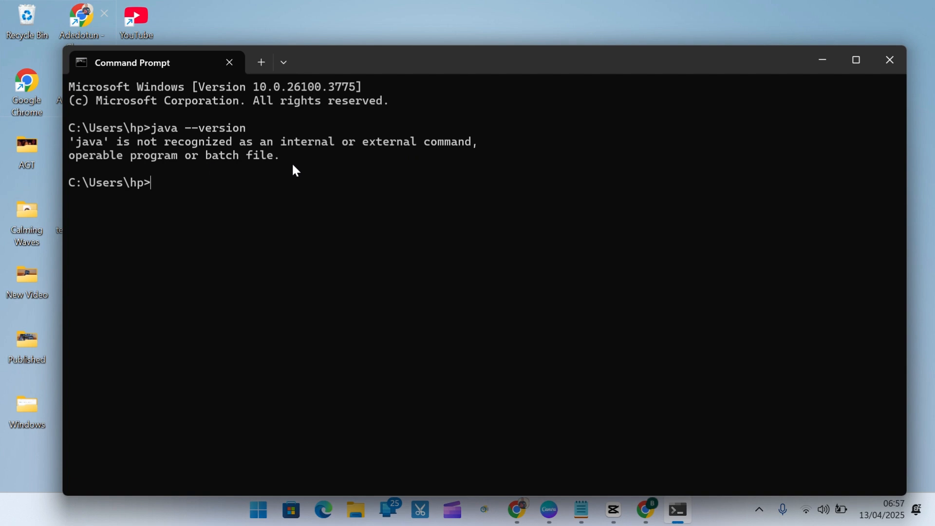
type("exit")
key("Return")
key("ctrl+d")
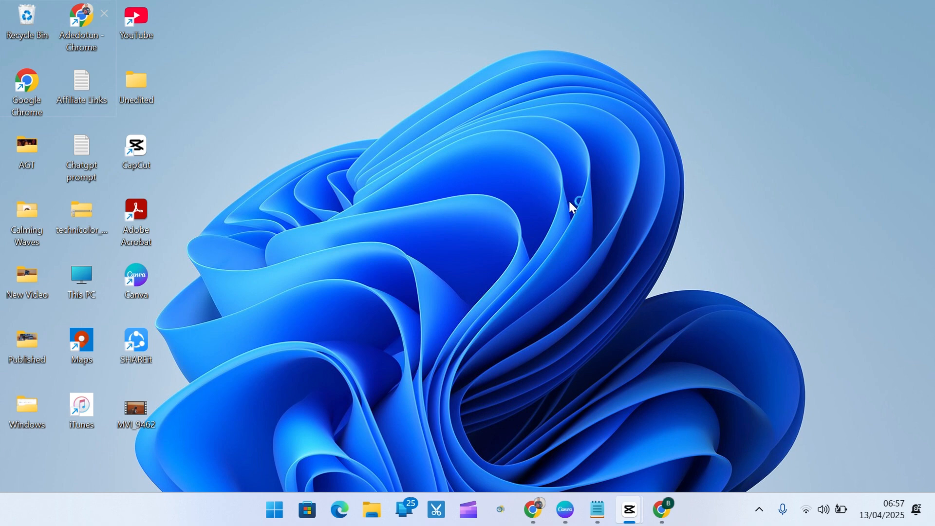
- Switch to Google Chrome and go to google.com
mouse_move(533, 510)
left_click(613, 463)
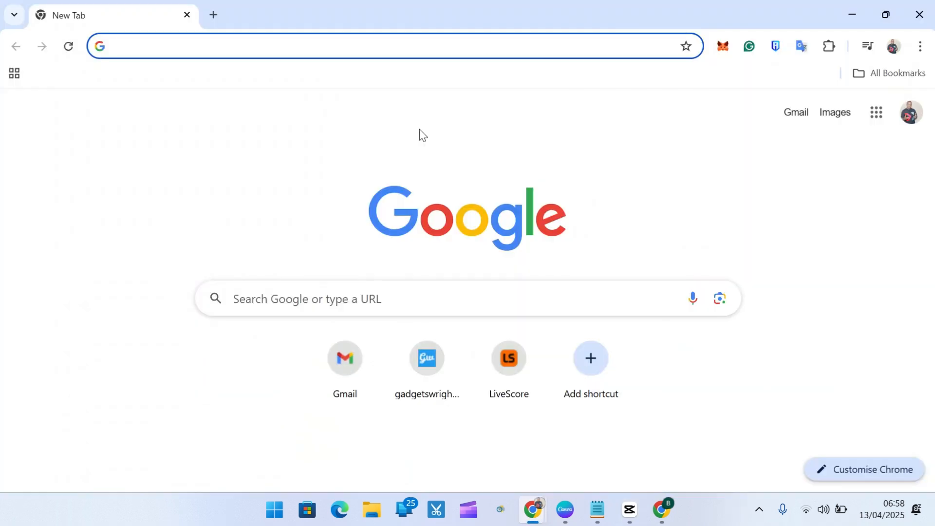
type("Google.co")
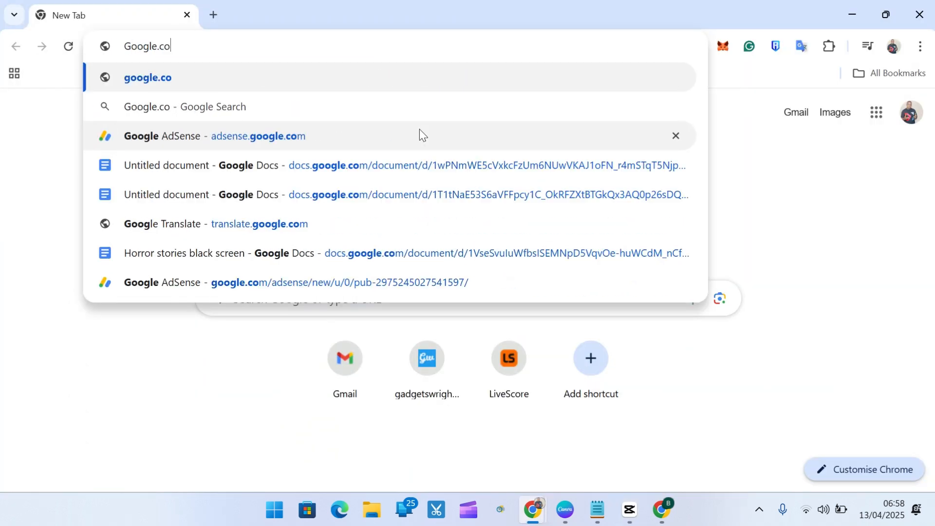
type("m")
key("Return")
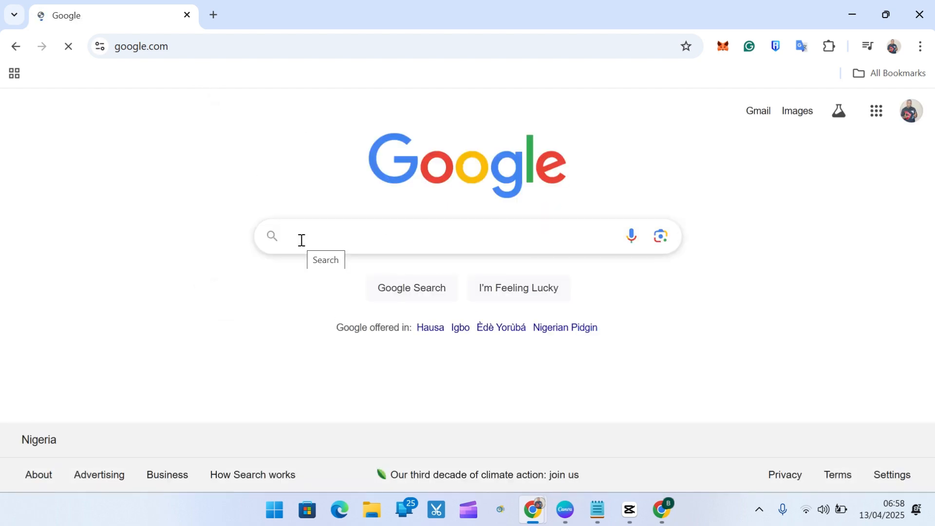
- Search for "java oracle download" and open Oracle's Java SE Development Kit 24 downloads page
type("Java or")
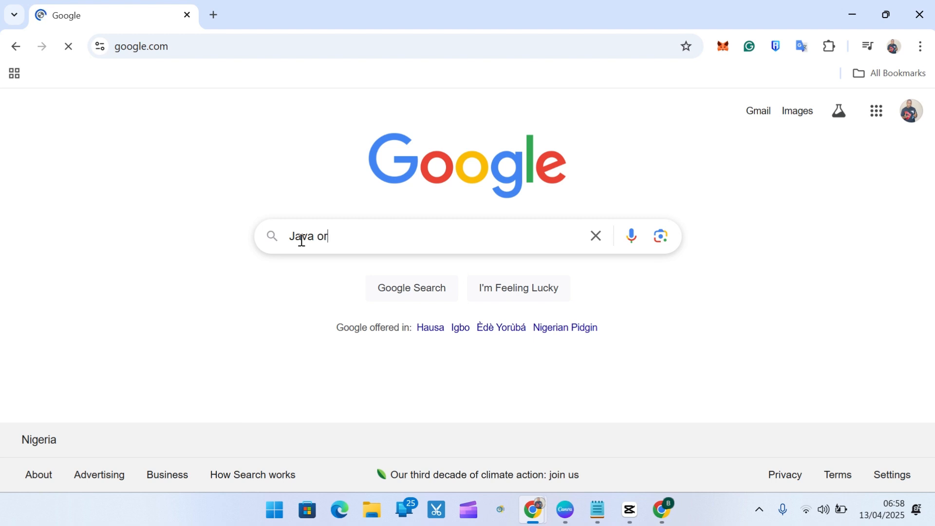
type("al")
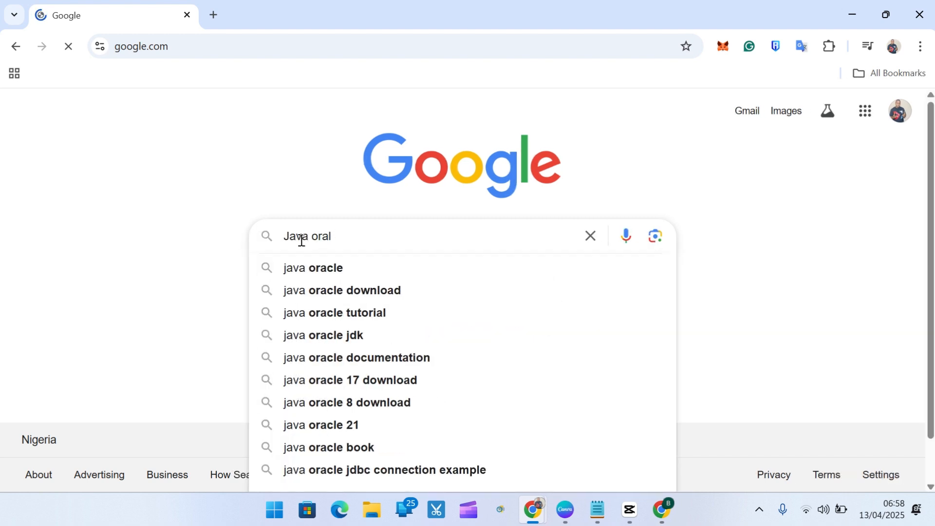
left_click(329, 294)
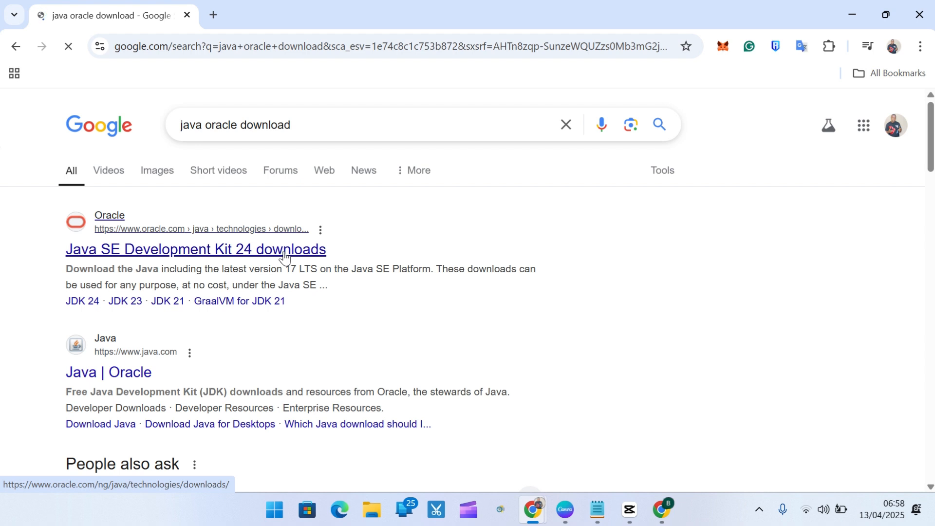
left_click(236, 245)
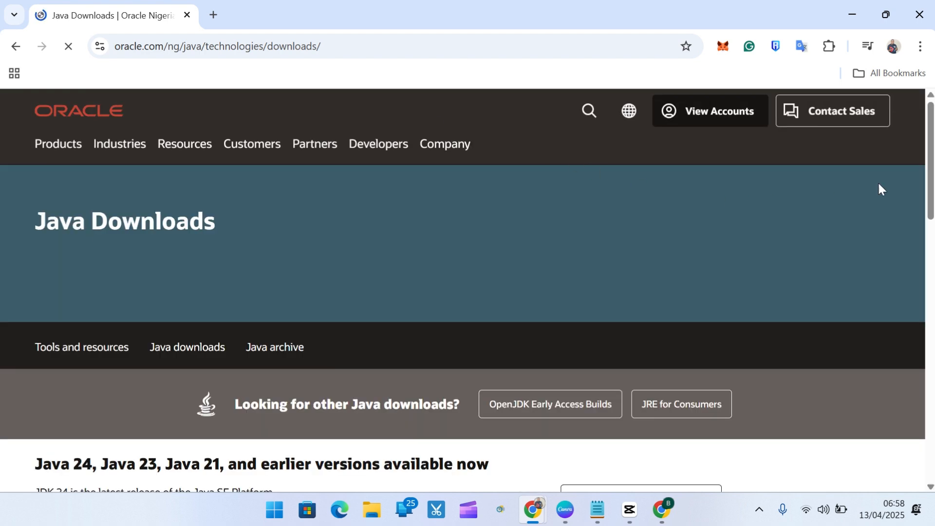
- Show the Windows packages for Java SE Development Kit 24
scroll(932, 156, "down", 2)
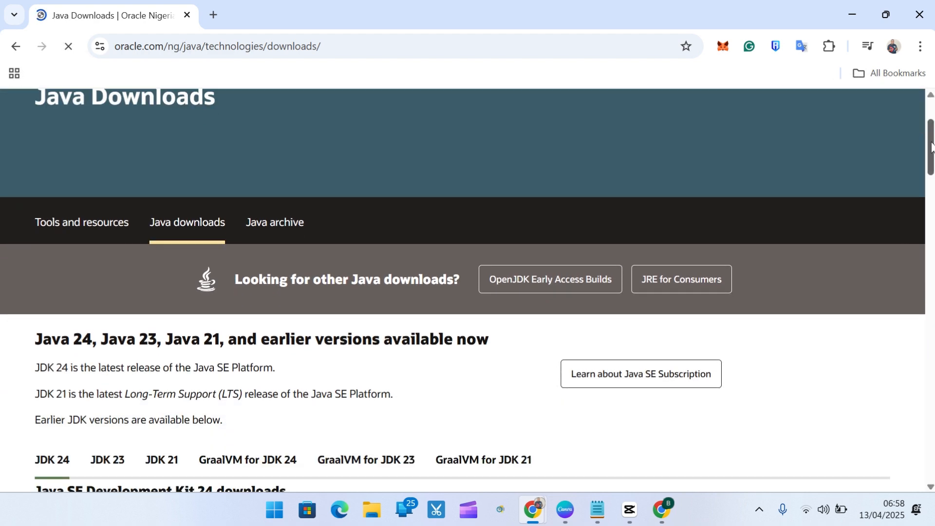
scroll(933, 155, "down", 4)
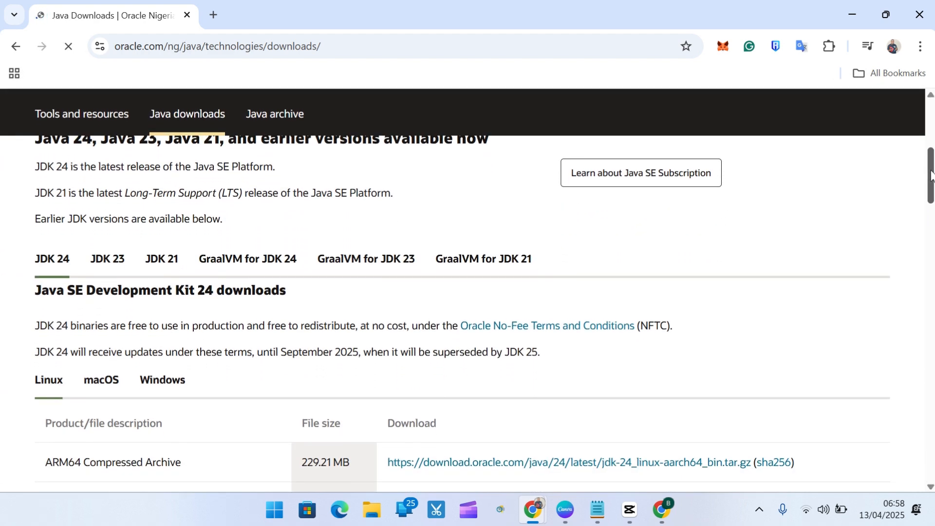
left_click_drag(931, 174, 932, 195)
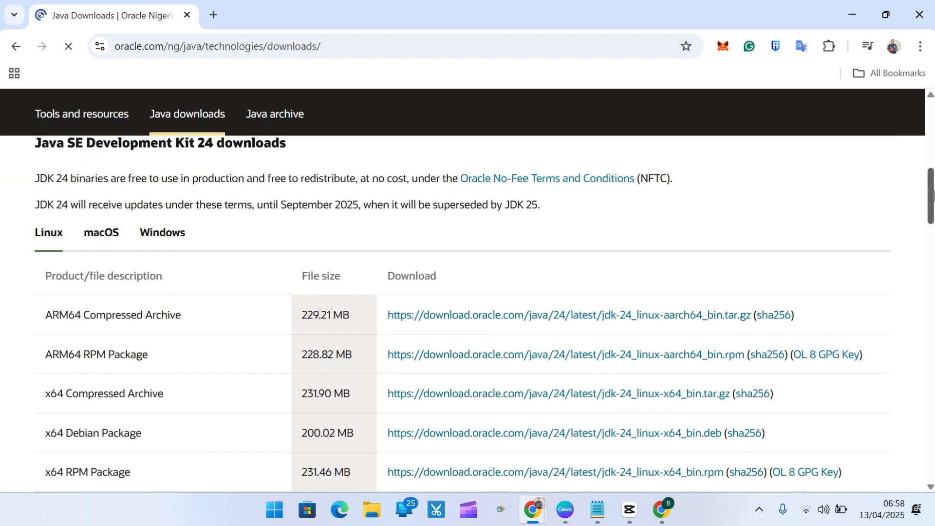
left_click_drag(933, 196, 933, 192)
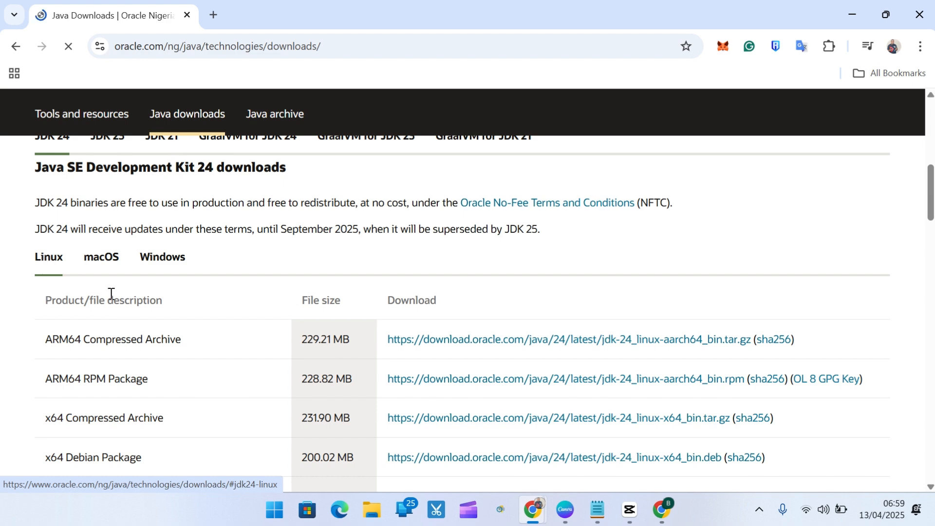
scroll(933, 212, "down", 1)
scroll(933, 212, "down", 1)
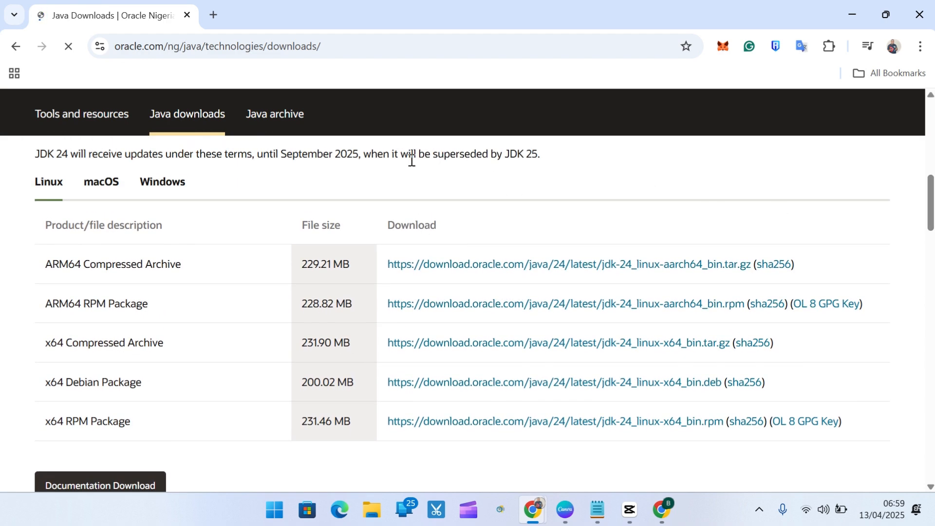
left_click(177, 184)
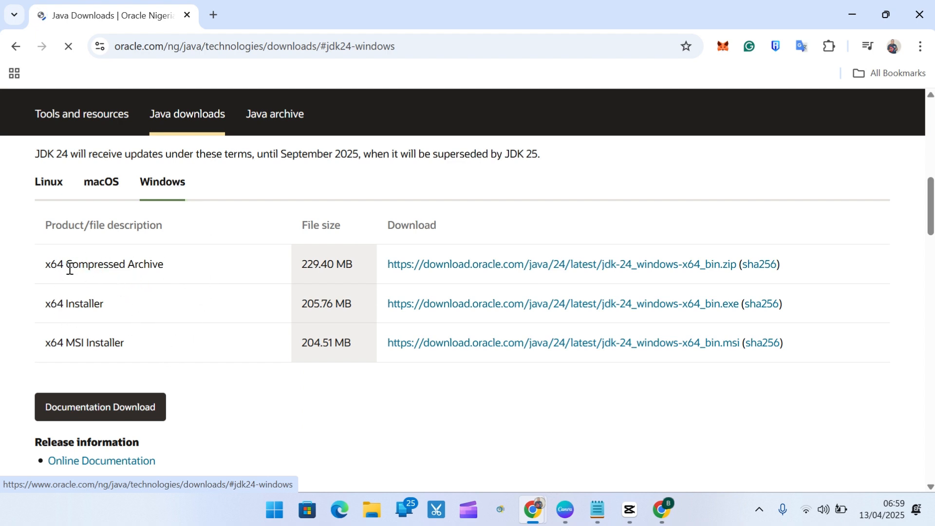
- Review the three Windows package types and download the x64 Installer, jdk-24_windows-x64_bin.exe
left_click_drag(166, 266, 69, 263)
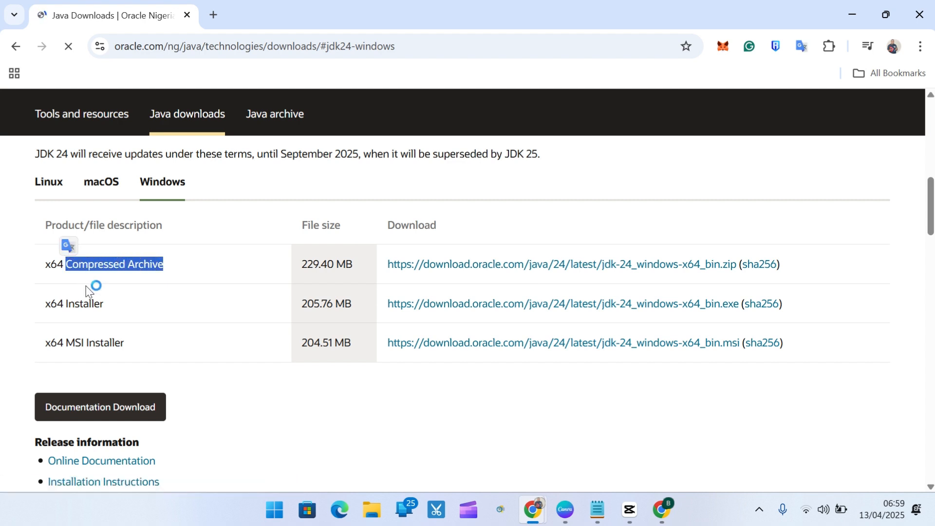
left_click_drag(108, 306, 66, 305)
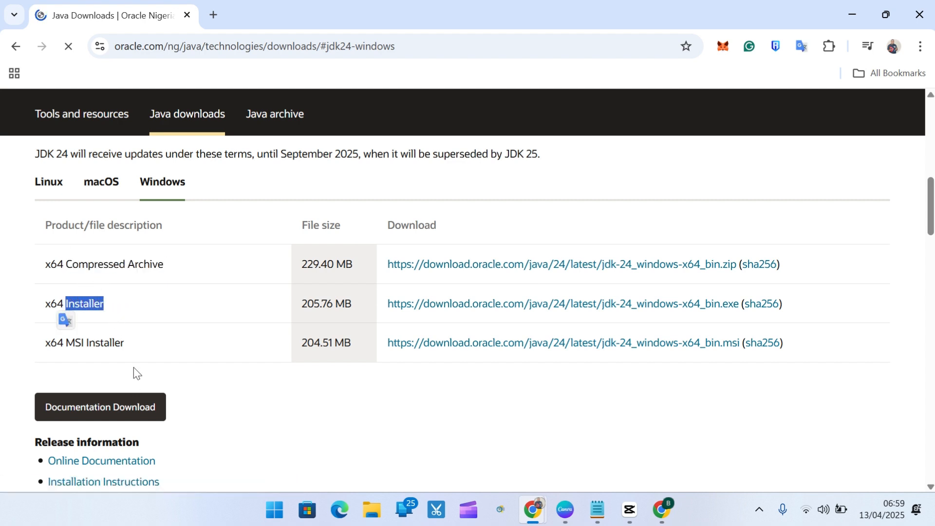
left_click_drag(128, 342, 66, 343)
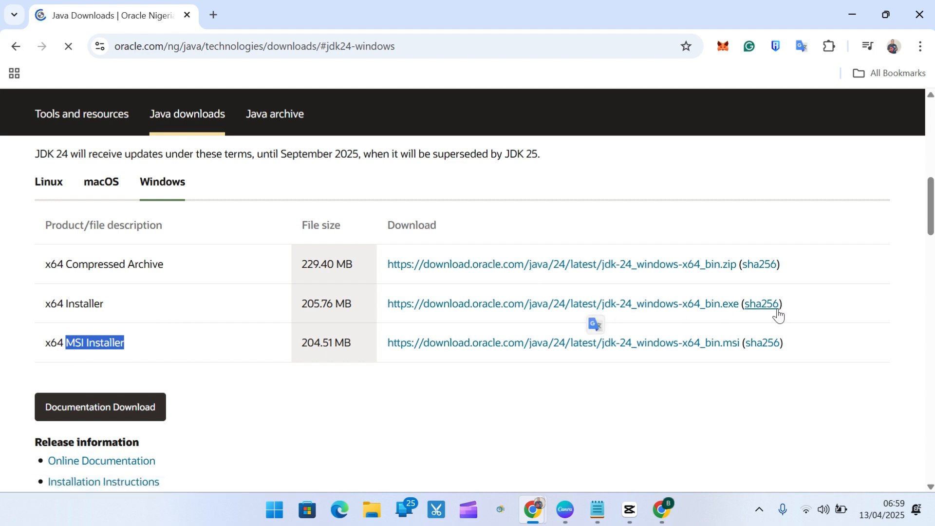
left_click(636, 303)
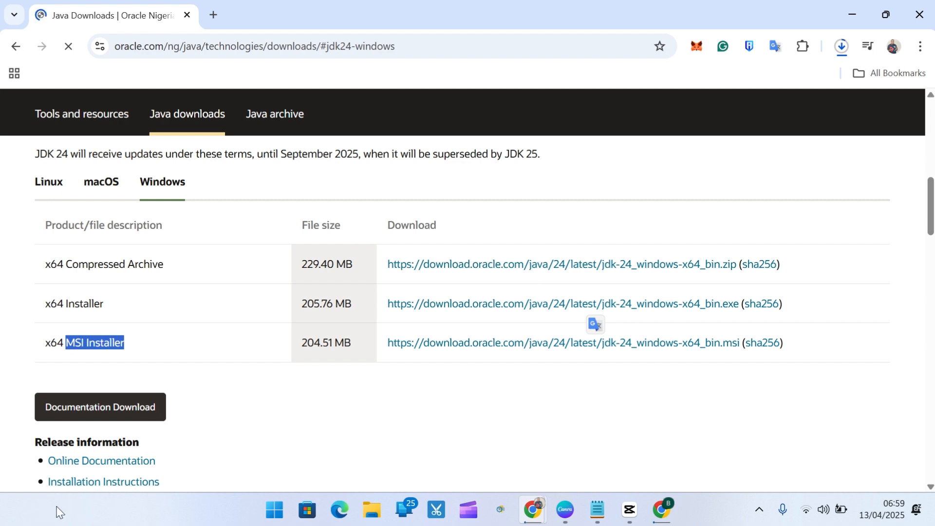
left_click(258, 378)
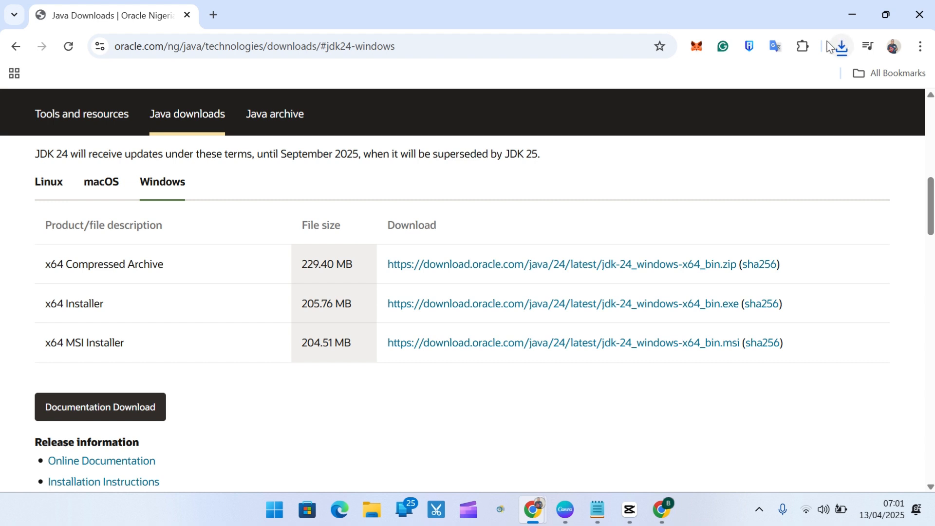
- Run the downloaded jdk-24_windows-x64_bin installer from its folder and allow it to make changes to the device
left_click(841, 50)
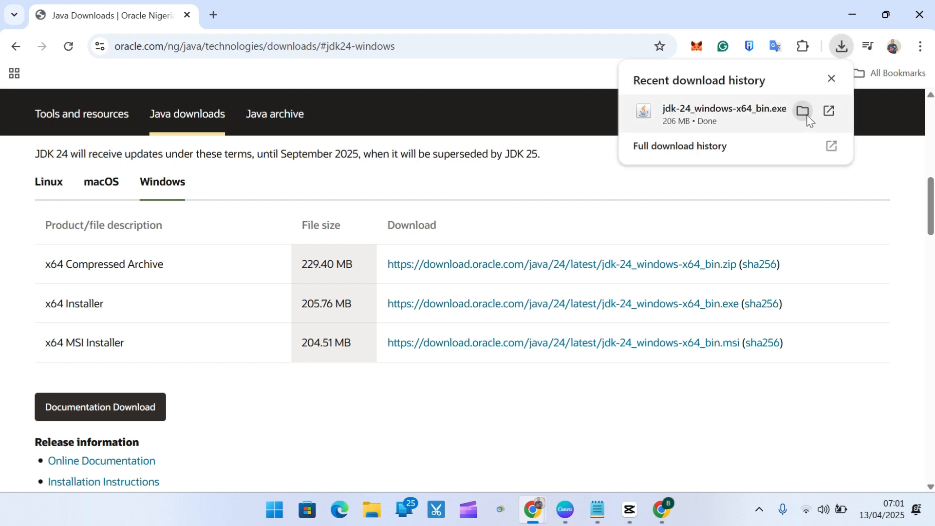
left_click(804, 111)
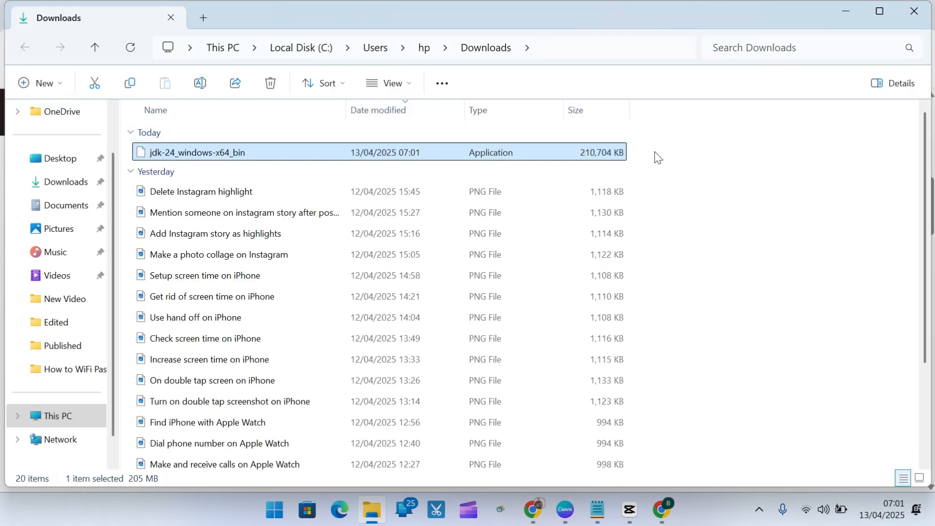
double_click(178, 153)
left_click(234, 150)
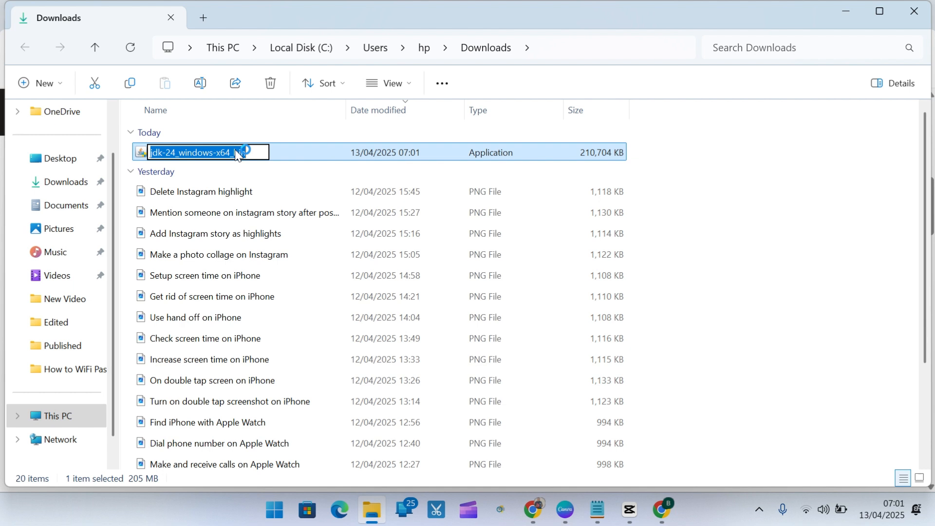
left_click(283, 154)
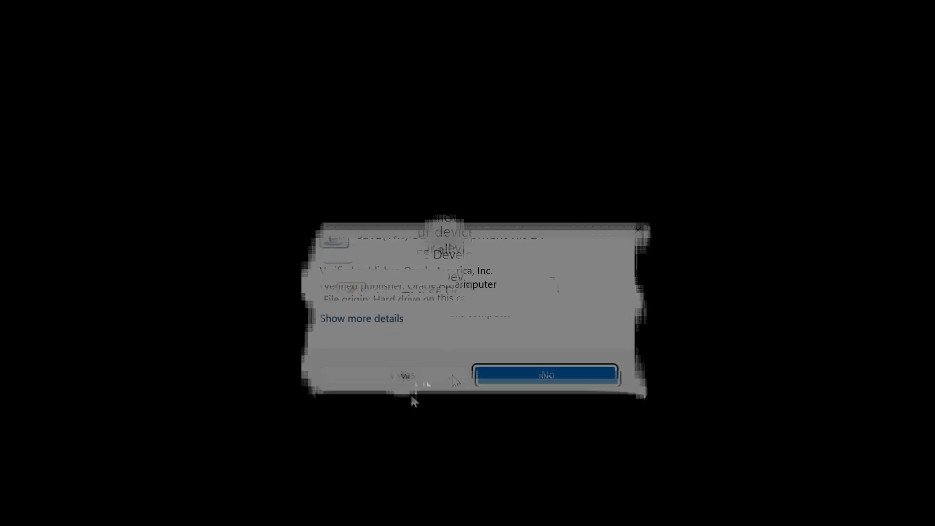
left_click(454, 380)
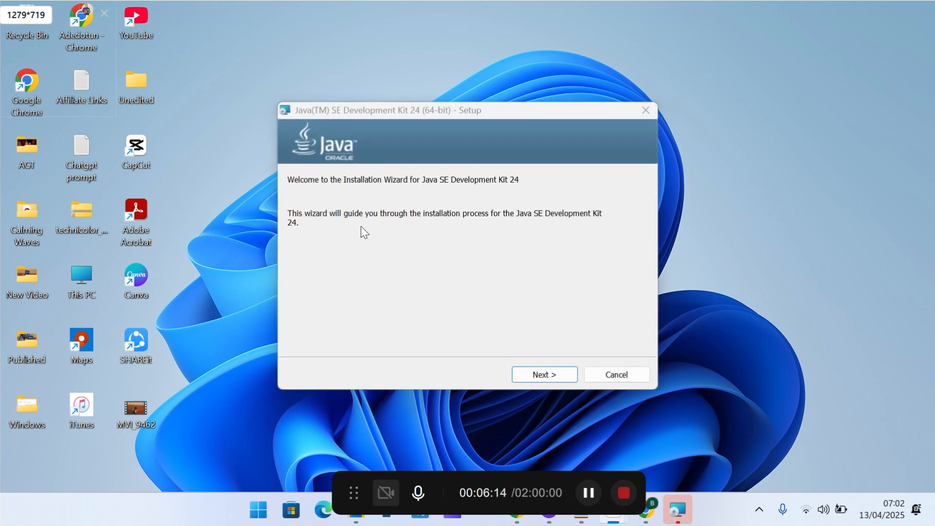
- Install Java SE Development Kit 24 into the default folder C:\Program Files\Java\jdk-24\ and close the setup wizard
left_click_drag(497, 113, 504, 77)
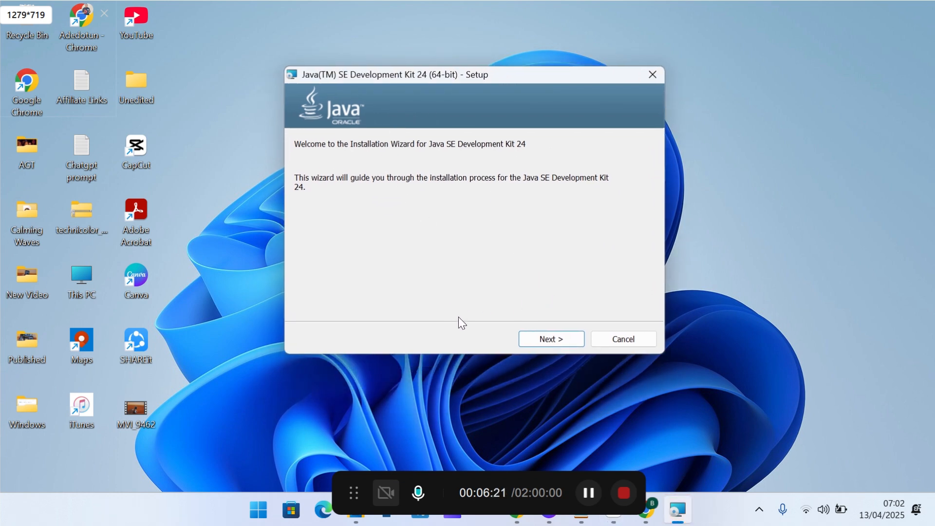
left_click(545, 341)
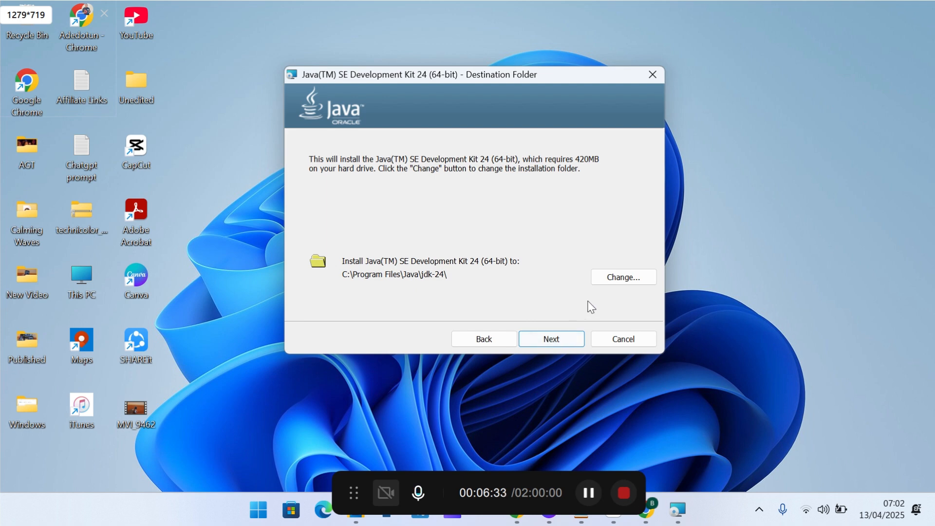
left_click(609, 284)
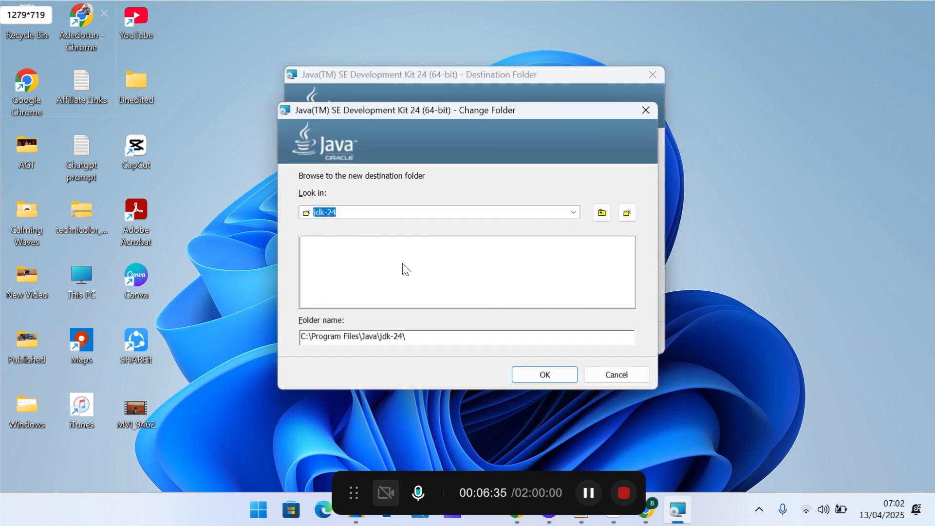
left_click(617, 375)
left_click(554, 339)
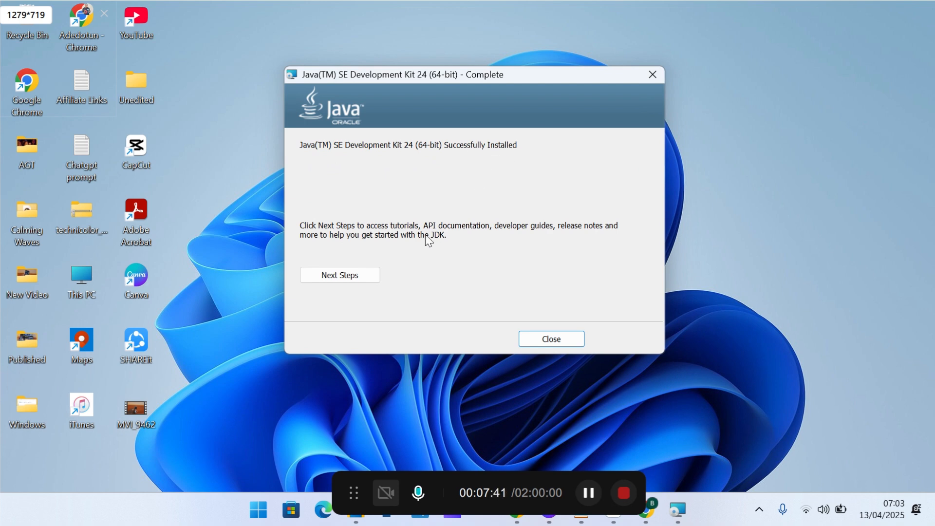
left_click(568, 347)
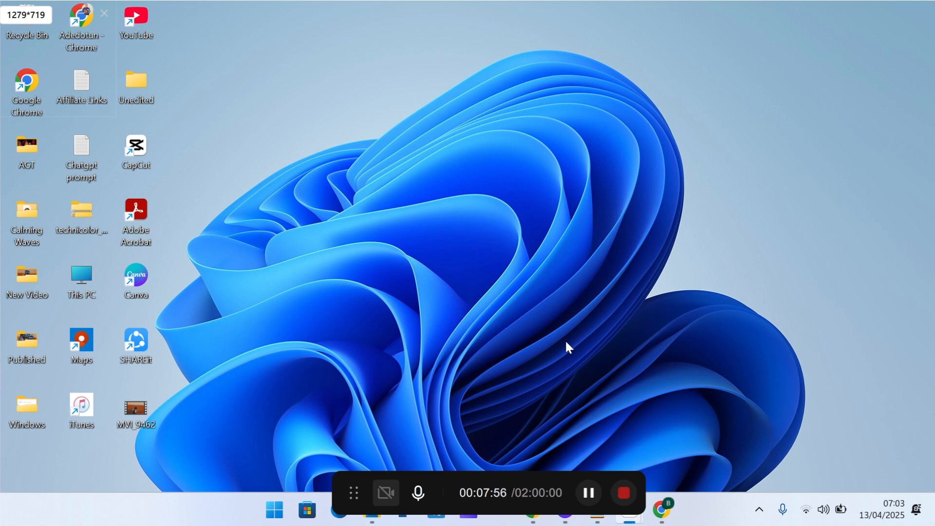
- Check the installed Java version in Command Prompt with java --version, and close the window
key("super")
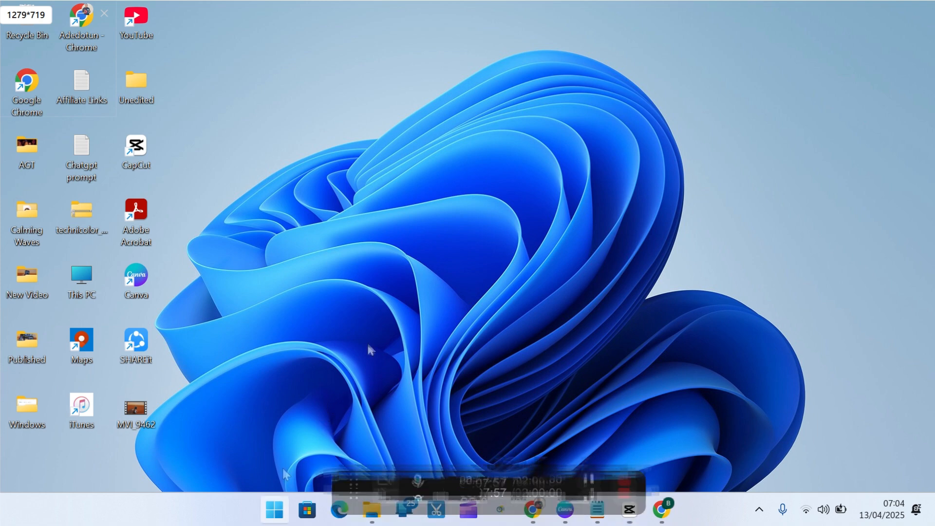
type("dommand")
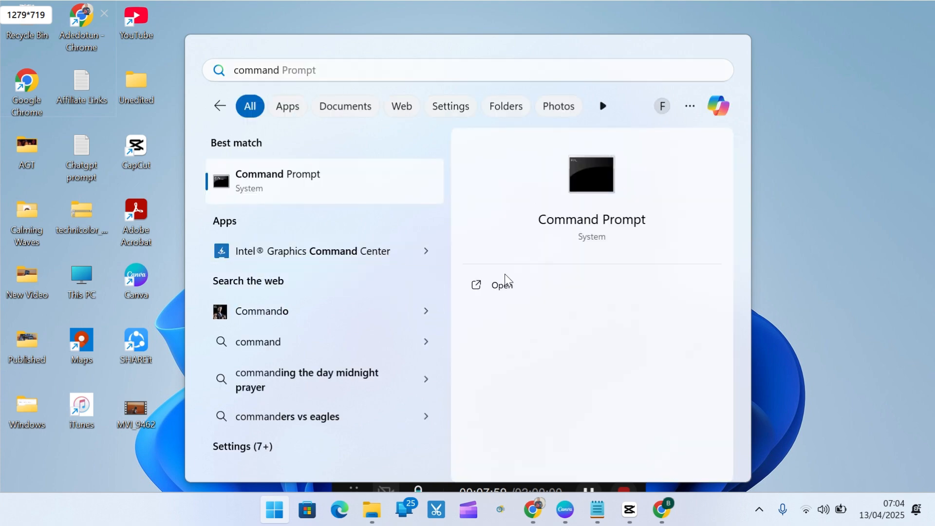
left_click(508, 280)
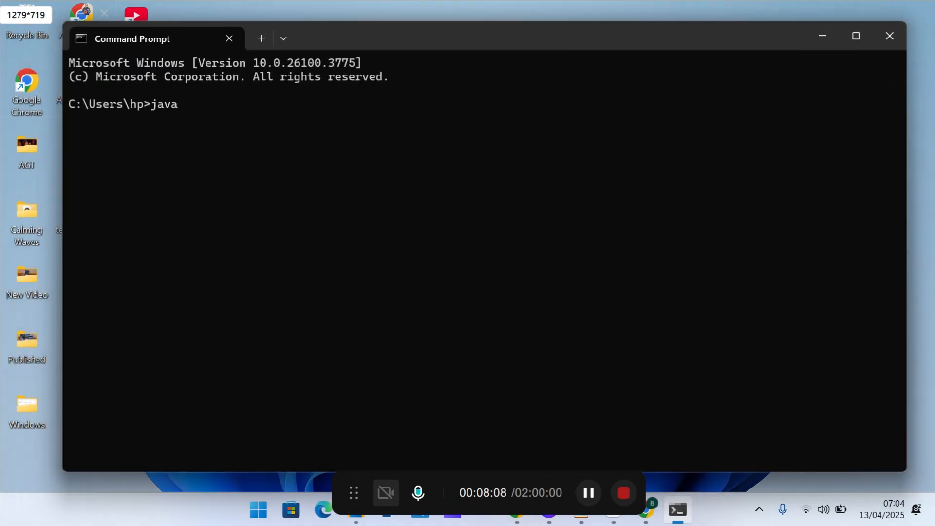
type("java --version")
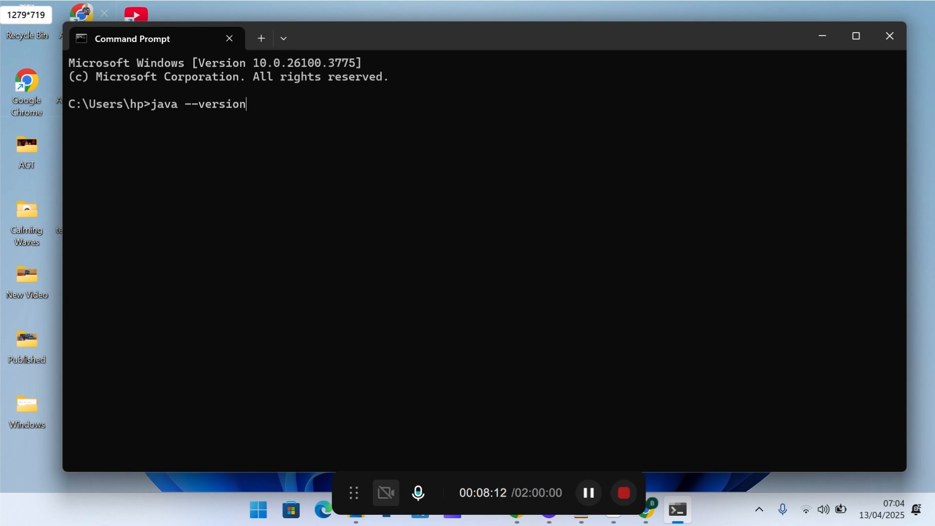
key("Return")
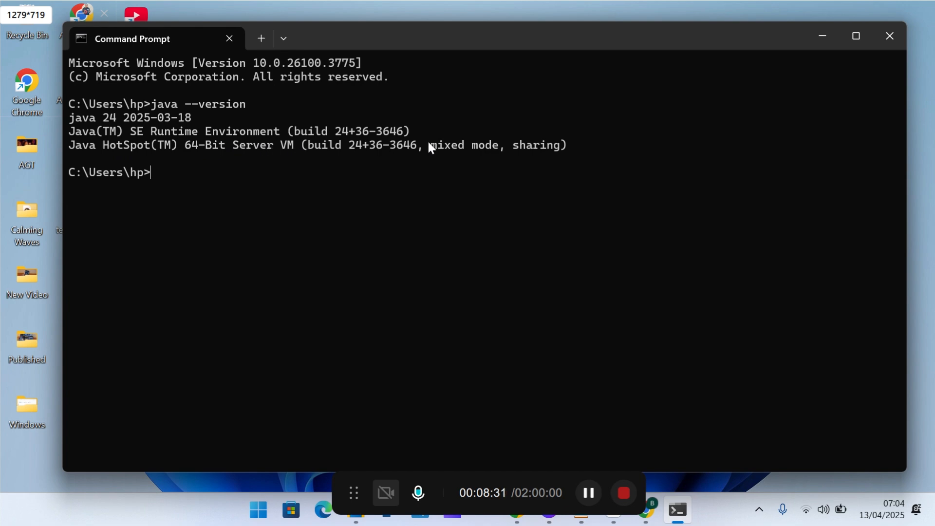
left_click(890, 46)
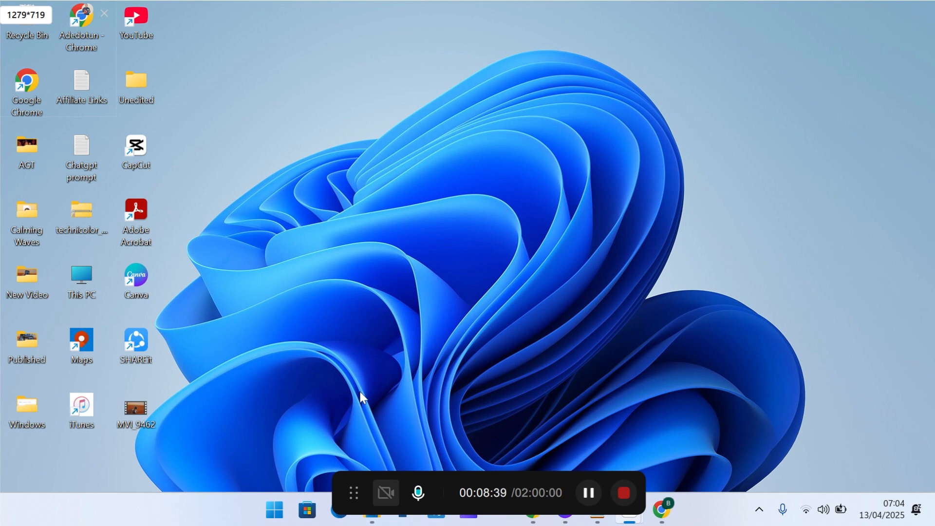
- Open the Environment Variables settings from System Properties and start a new user variable named JAVA_HOME
left_click(276, 510)
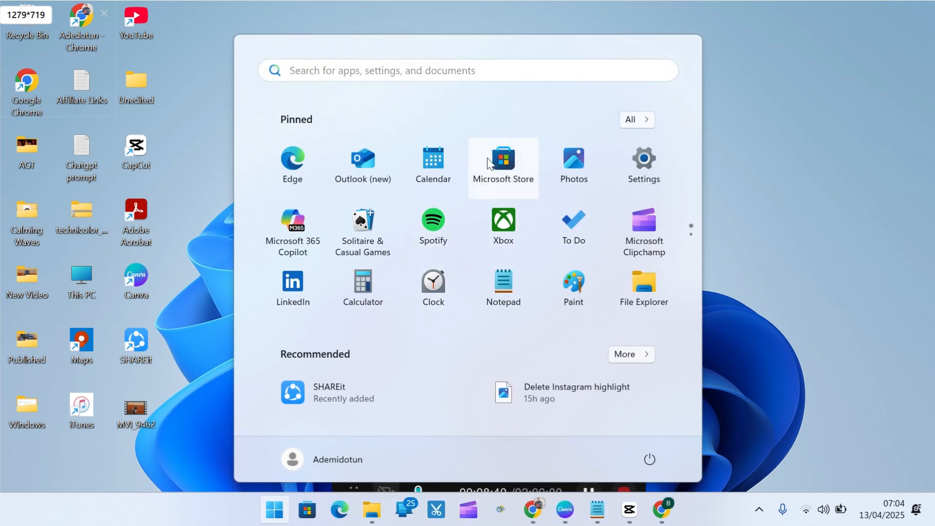
type("en")
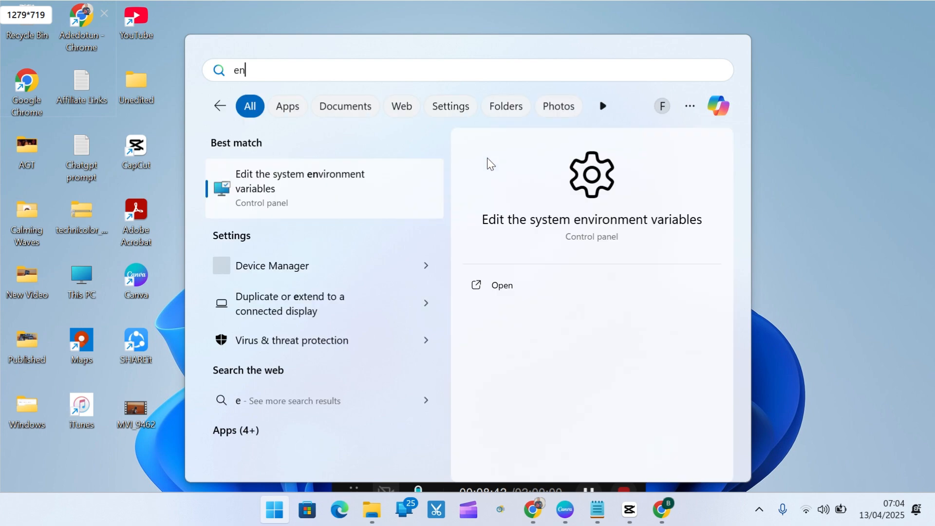
type("viro")
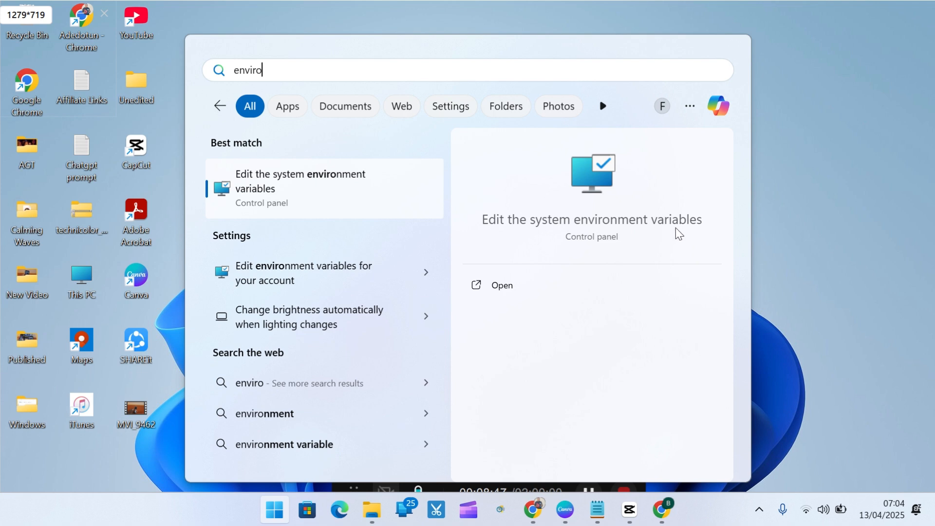
left_click(531, 291)
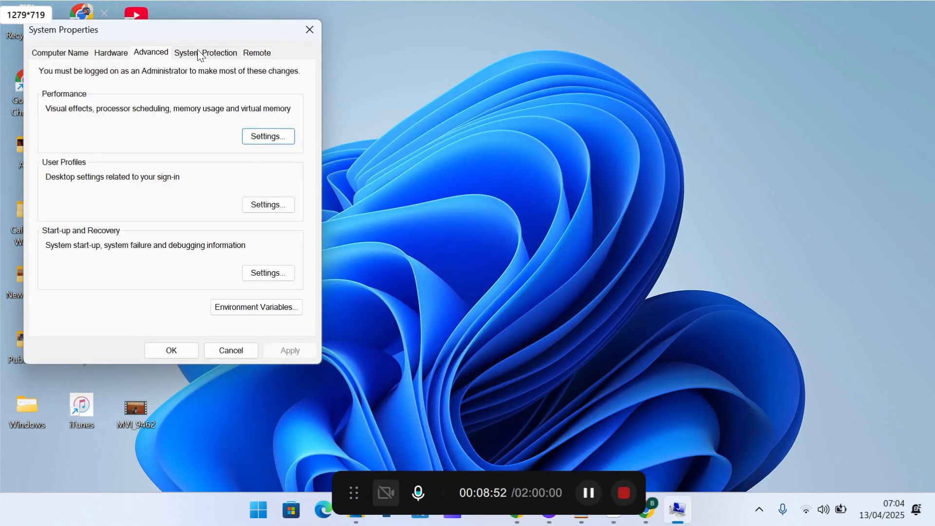
left_click_drag(191, 21, 489, 58)
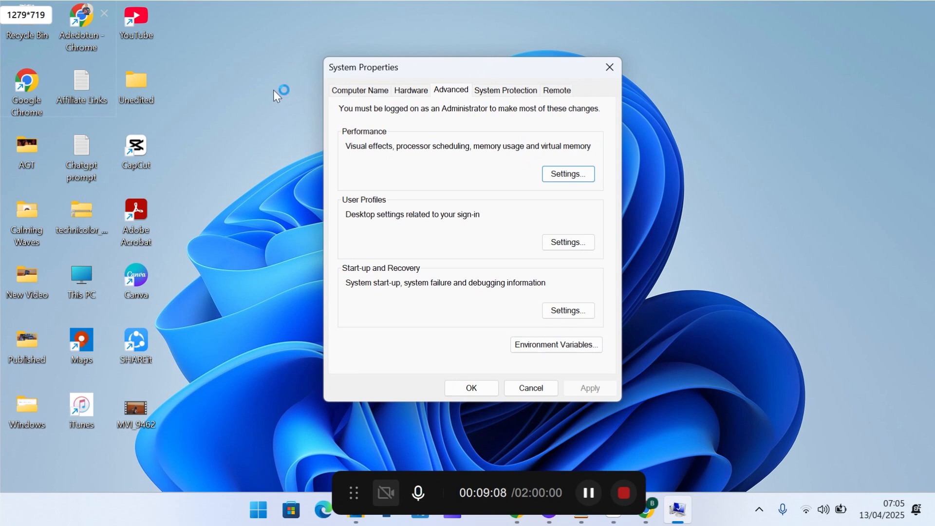
left_click(540, 346)
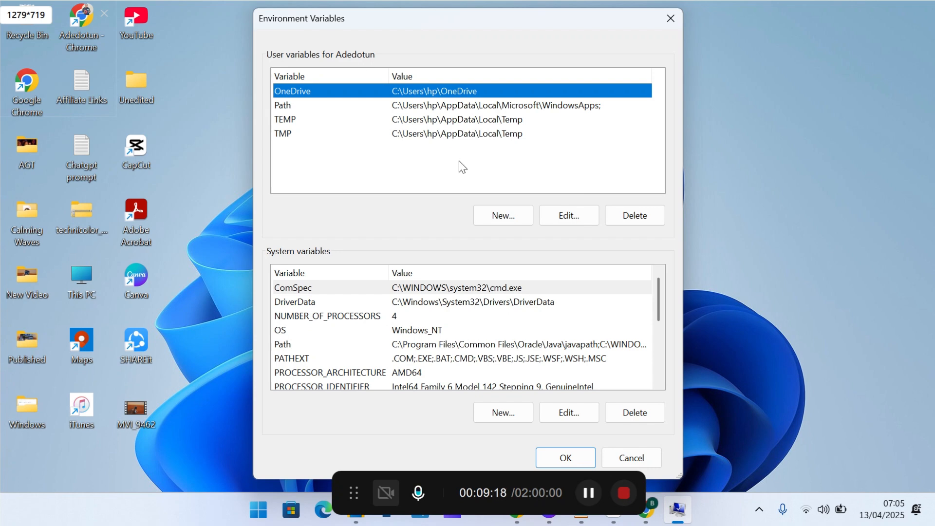
left_click(496, 214)
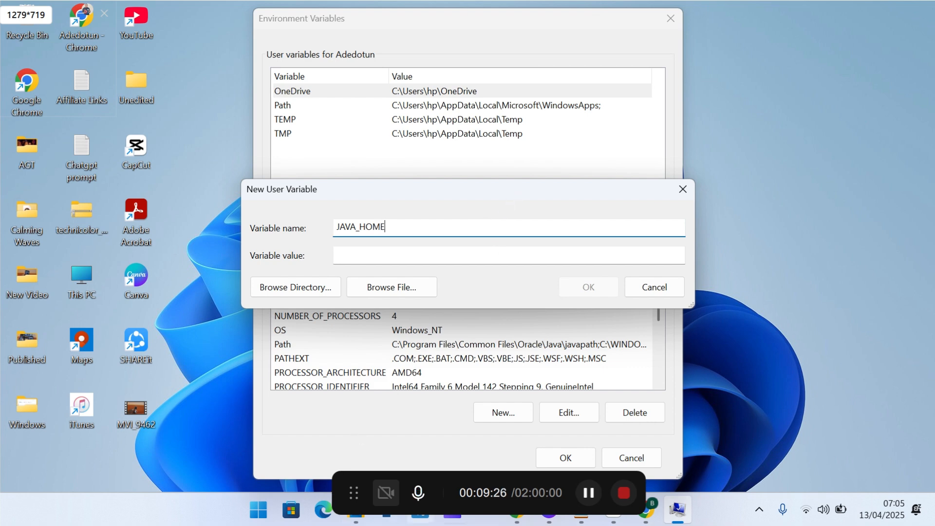
- Switch to File Explorer and browse to the JDK's bin folder, C:\Program Files\Java\jdk-24\bin
left_click(356, 520)
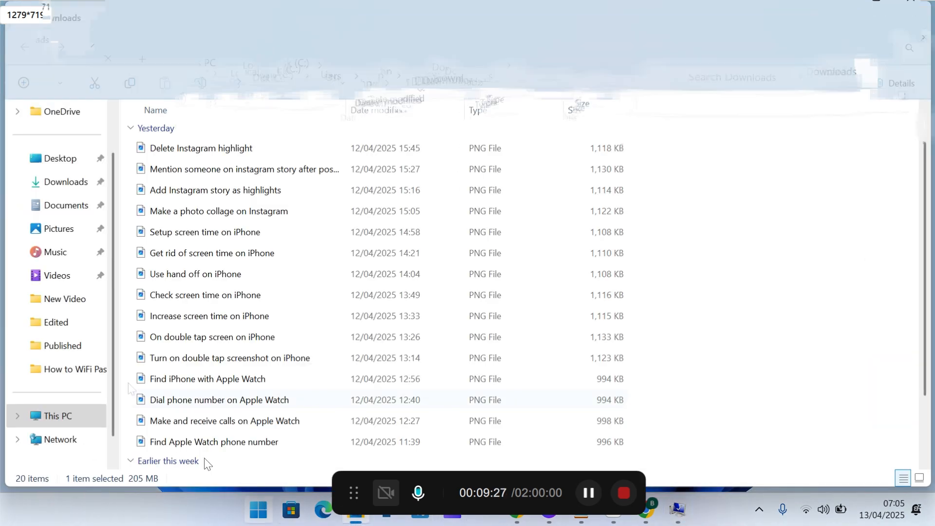
scroll(66, 397, "up", 2)
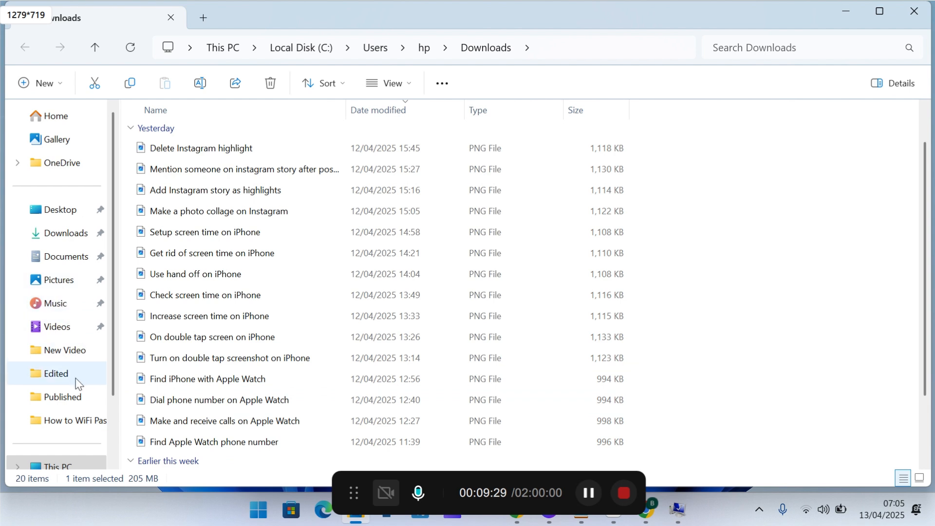
scroll(111, 439, "down", 2)
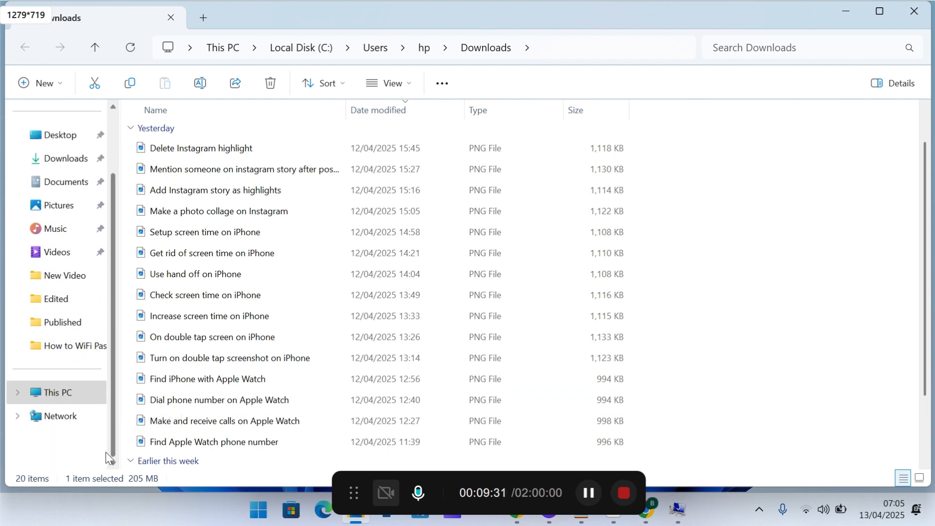
left_click(73, 396)
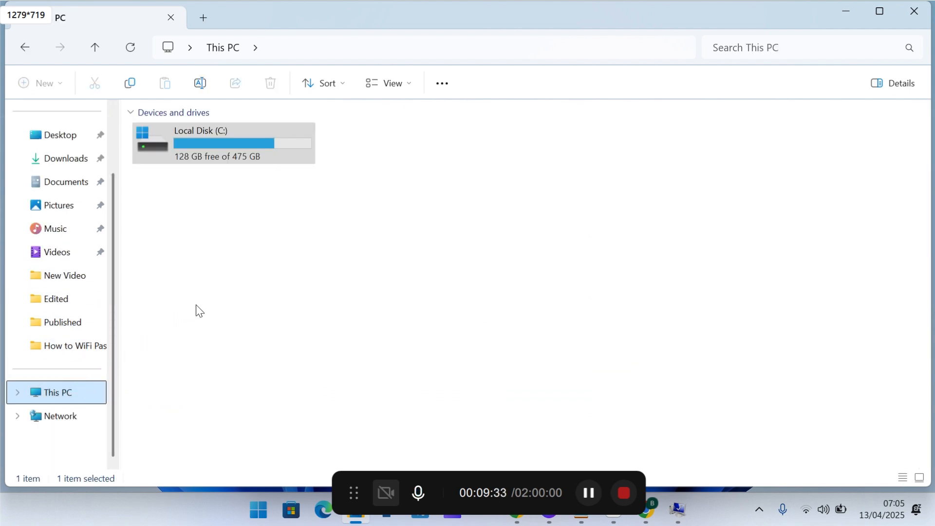
double_click(264, 152)
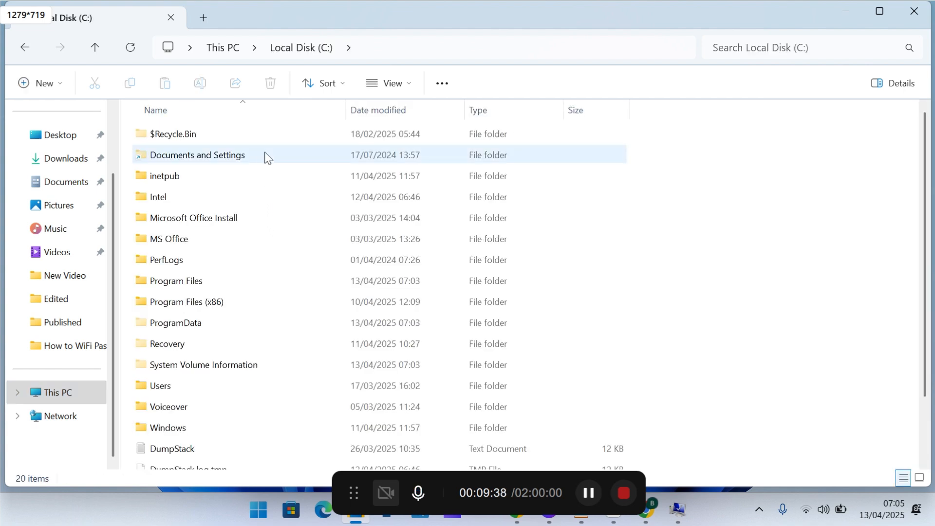
double_click(233, 286)
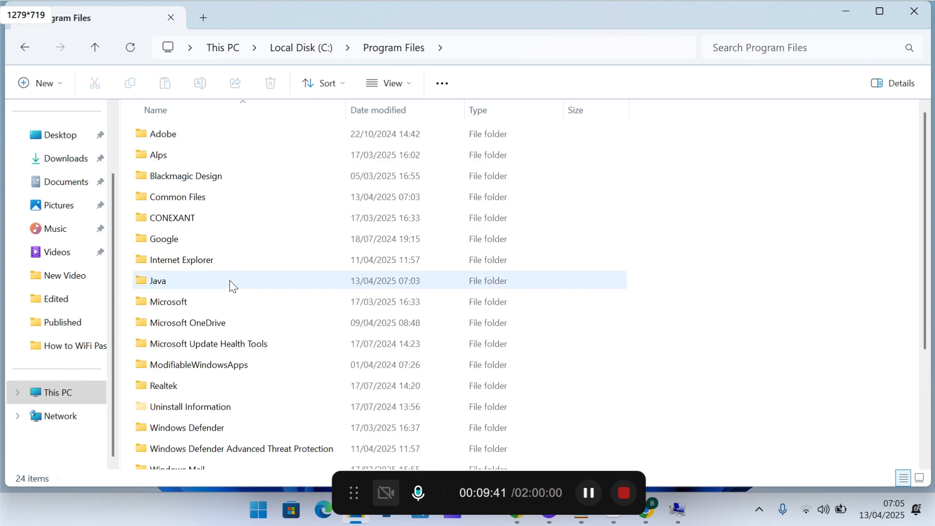
left_click(192, 286)
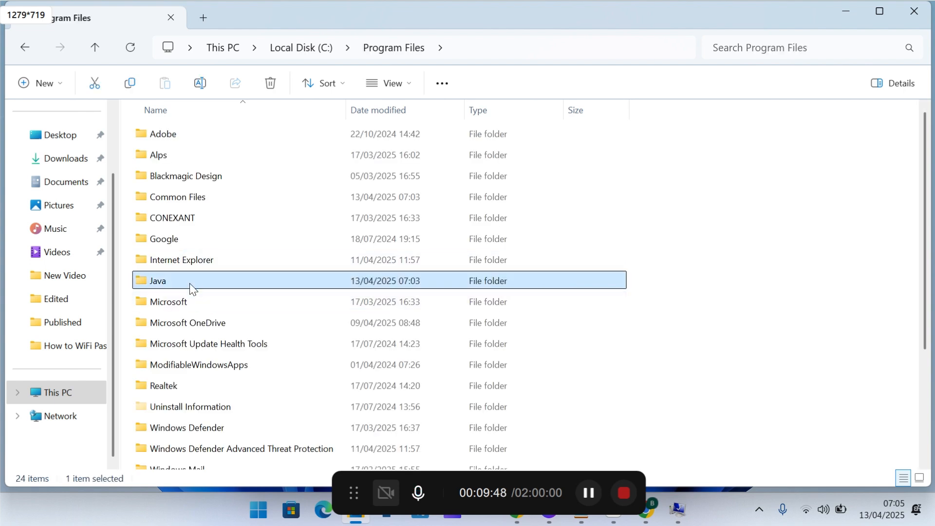
double_click(192, 281)
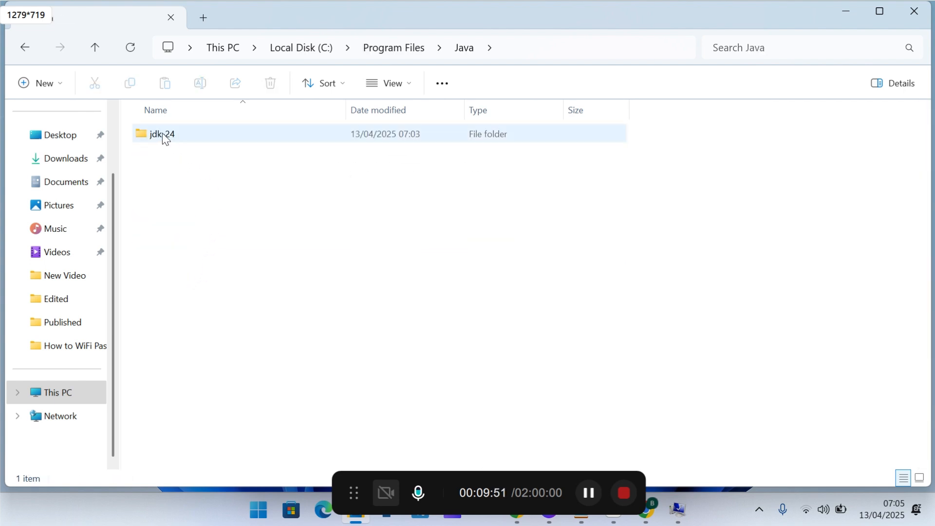
double_click(158, 137)
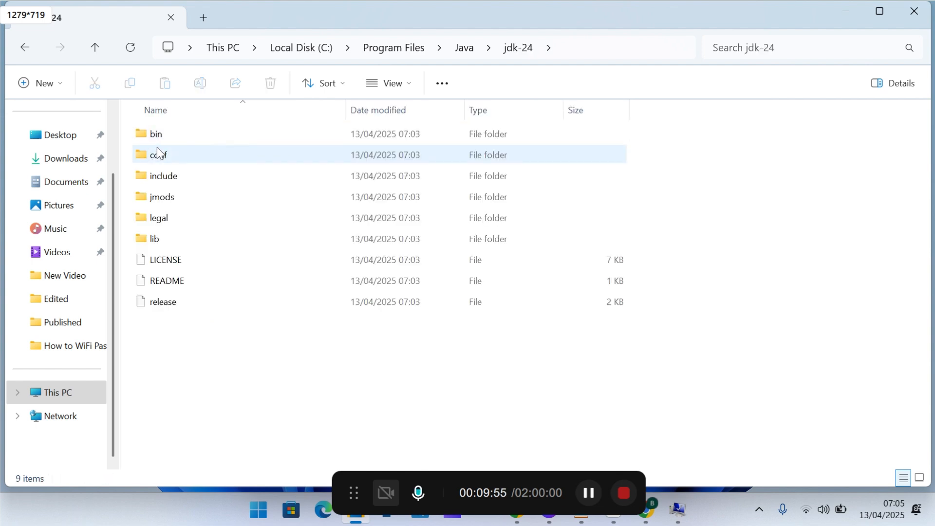
left_click(157, 136)
double_click(159, 137)
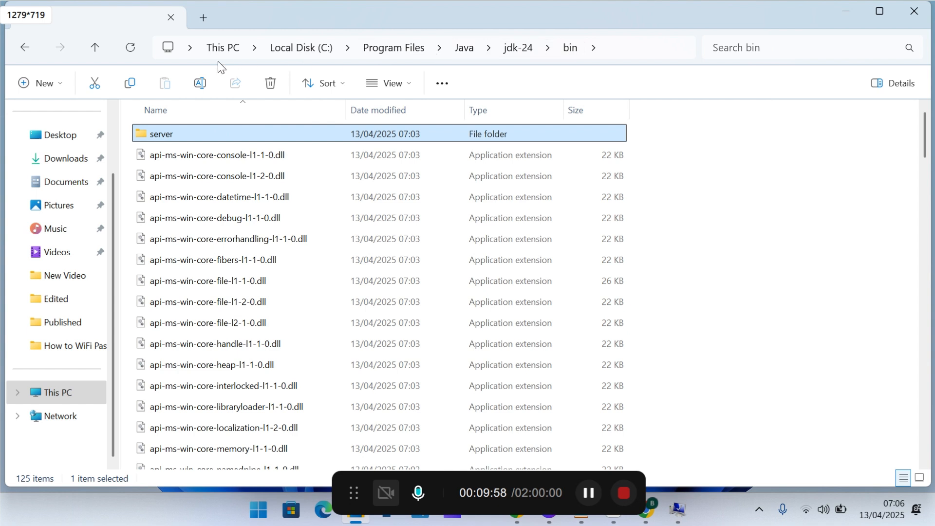
- Copy the full path of the JDK's bin folder to the clipboard
left_click(619, 53)
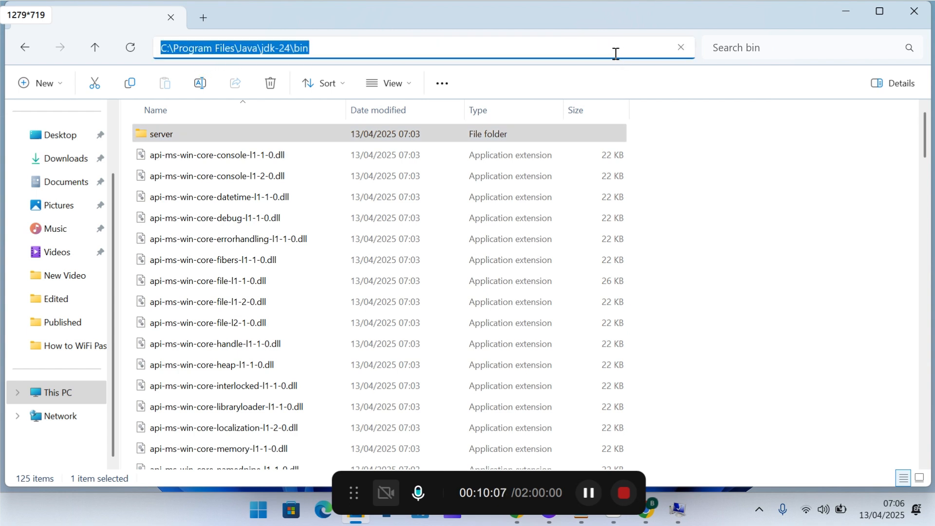
right_click(253, 47)
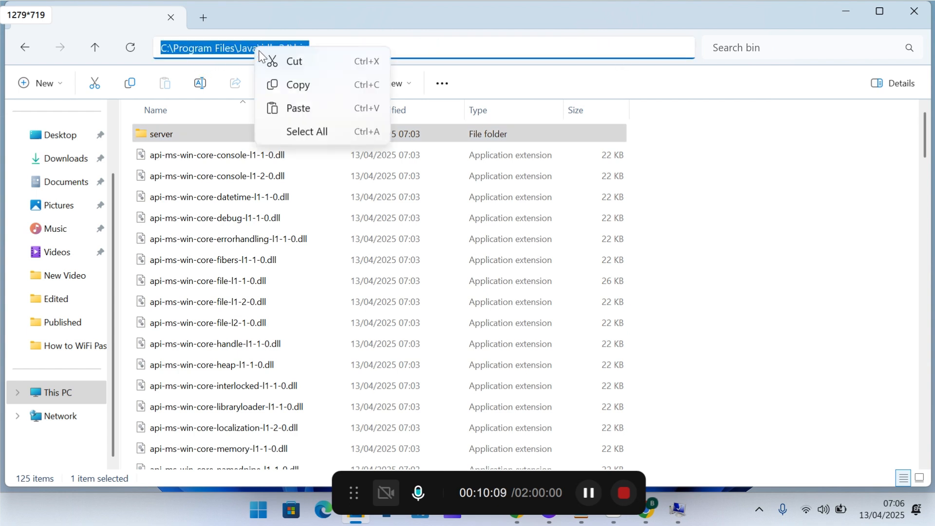
left_click(286, 87)
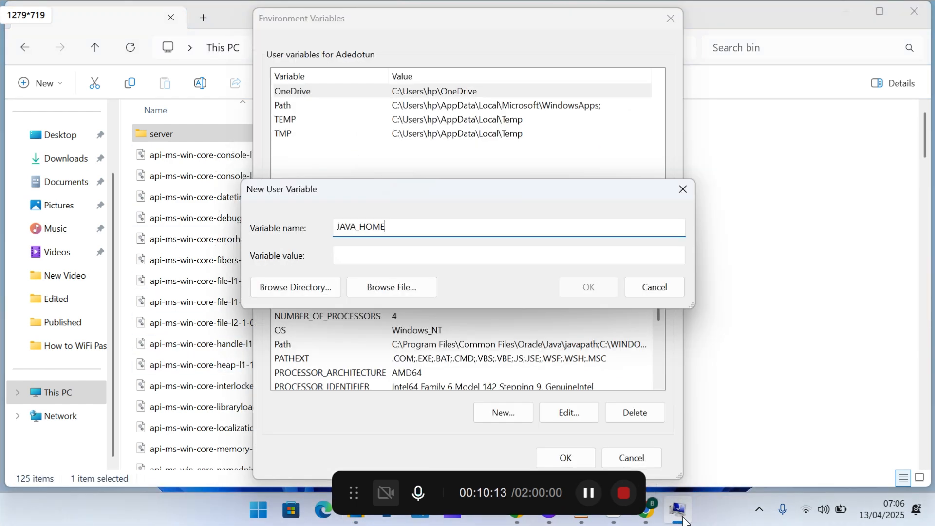
- Set the JAVA_HOME variable's value to C:\Program Files\Java\jdk-24\bin, save it and close the environment variable and system settings
left_click(847, 12)
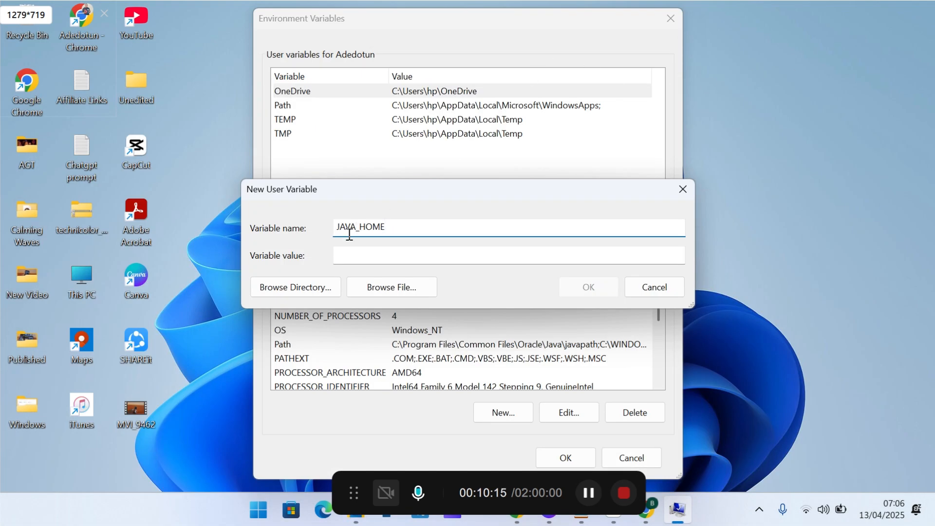
left_click(464, 254)
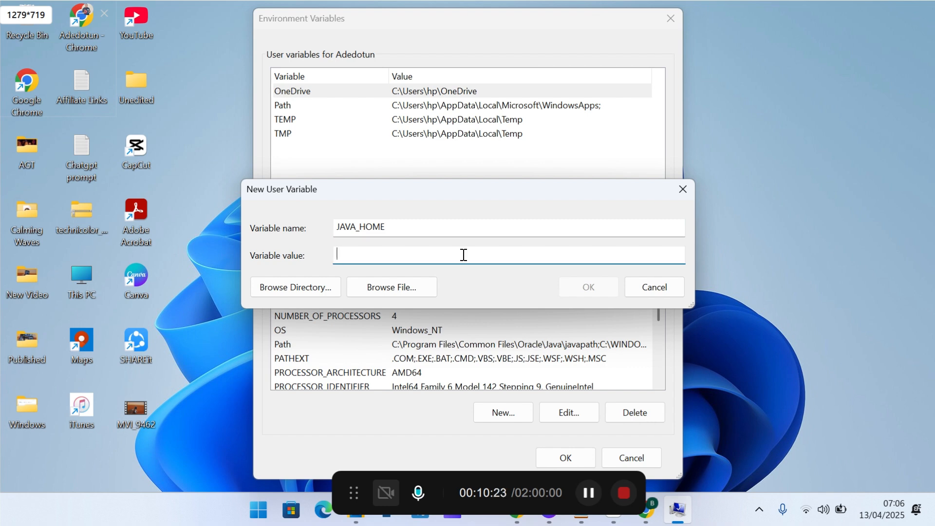
right_click(359, 255)
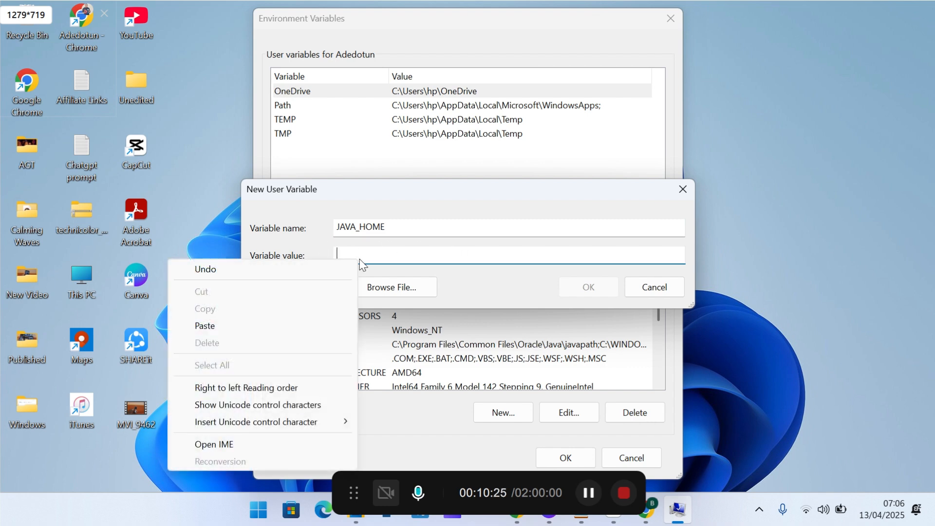
left_click(205, 326)
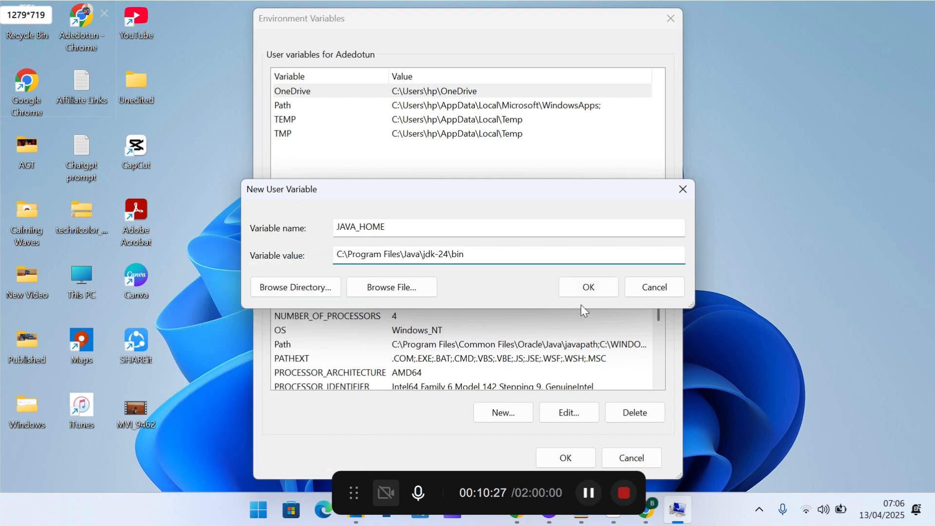
left_click(584, 292)
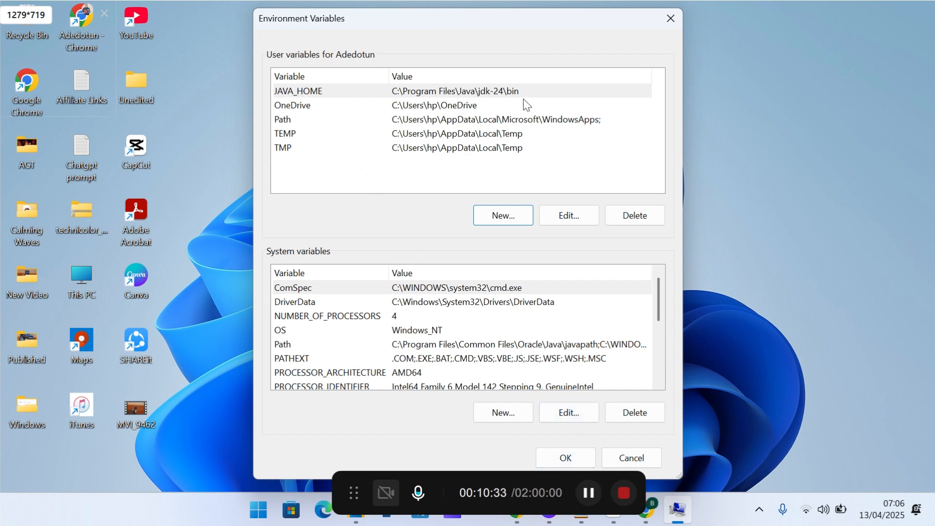
left_click(565, 458)
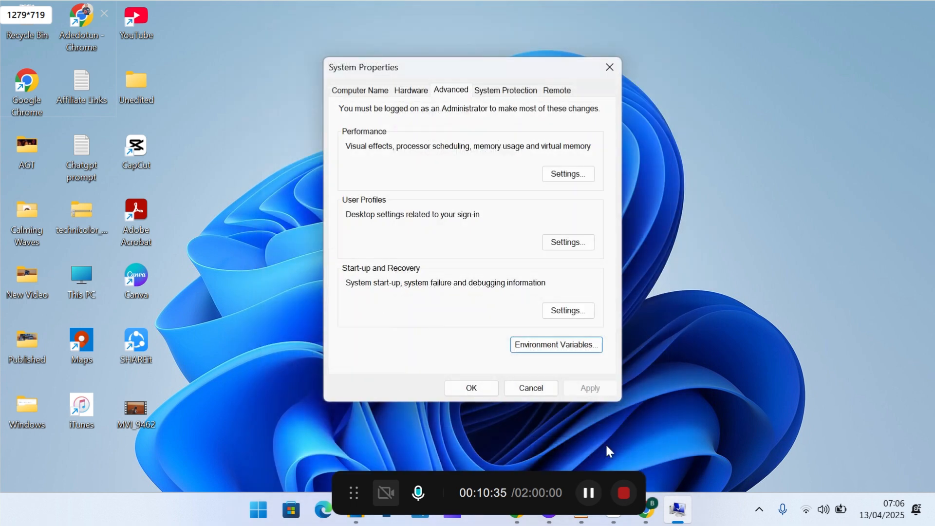
left_click(476, 388)
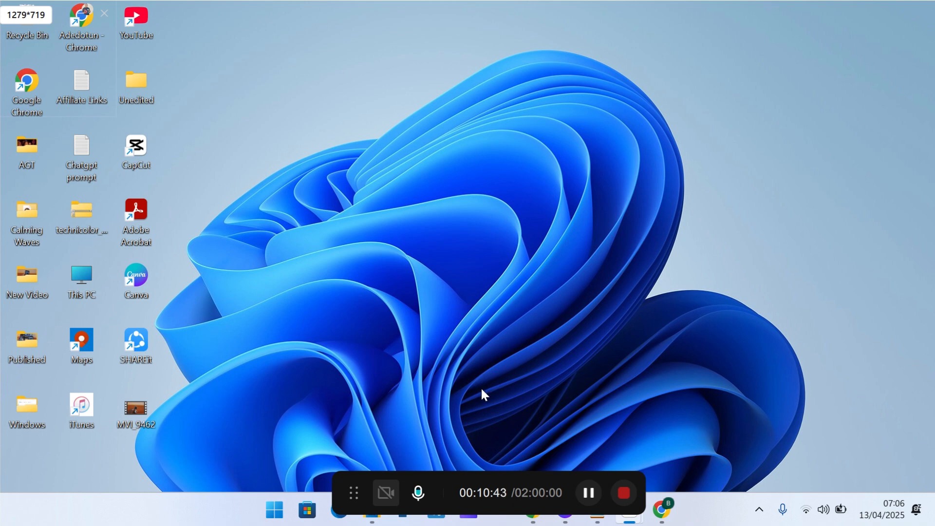
- Find and open Command Prompt, and reposition its window higher on the desktop
left_click(272, 515)
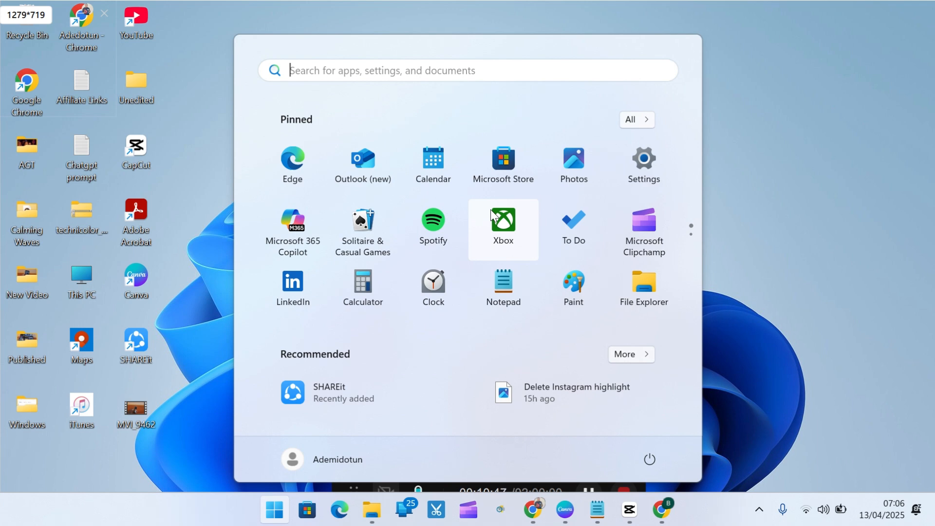
type("comand")
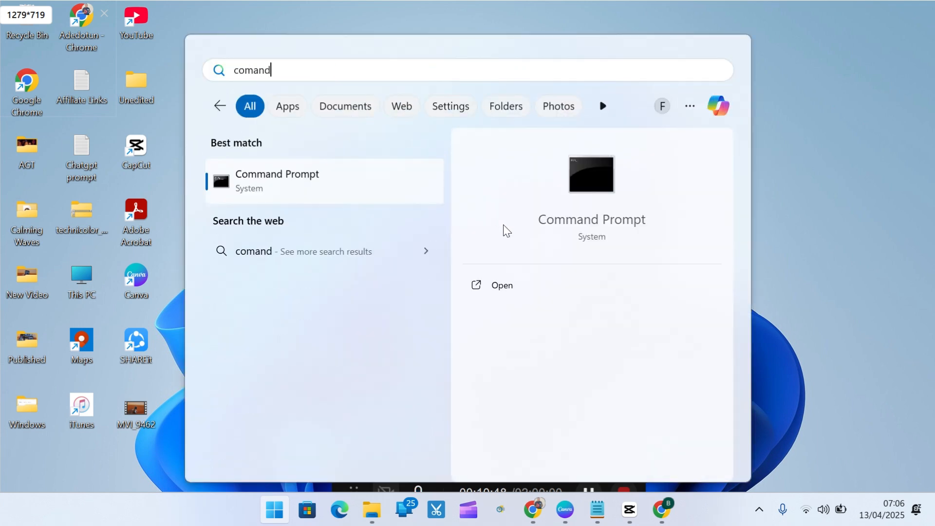
left_click(524, 291)
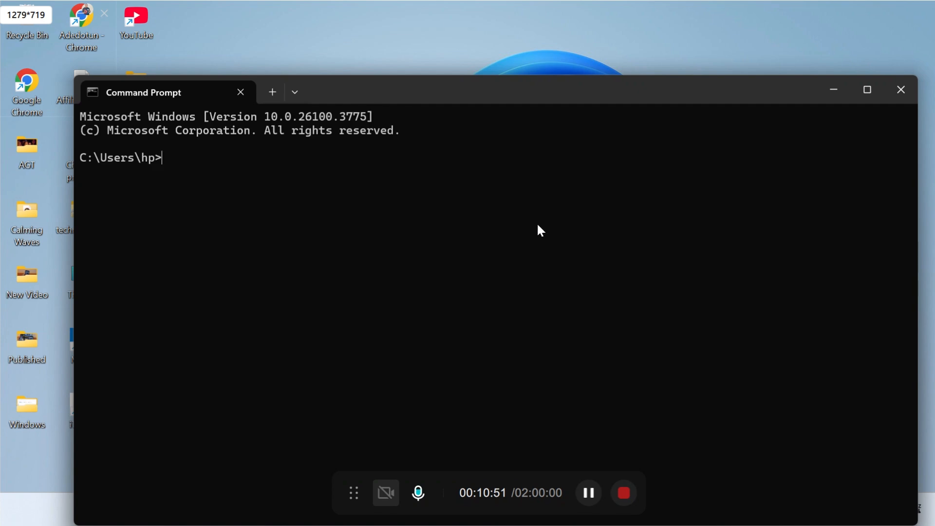
left_click_drag(542, 91, 548, 49)
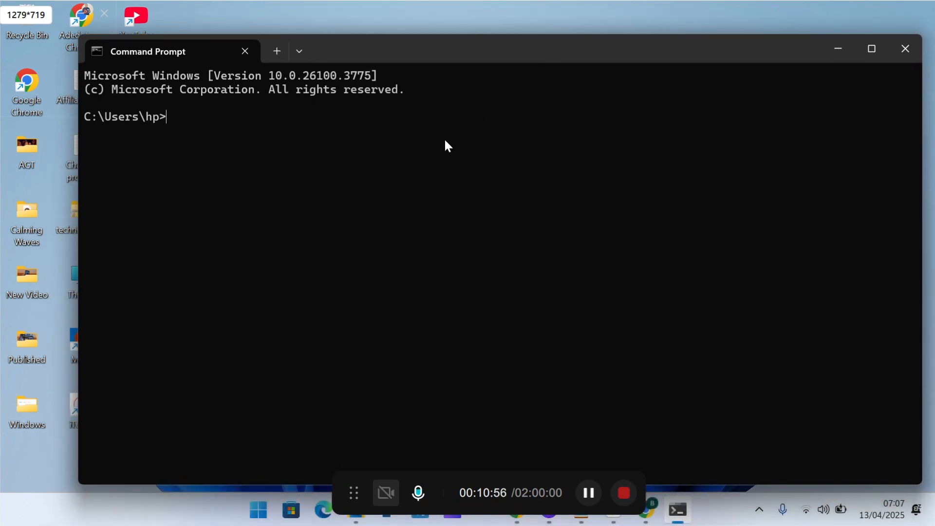
- Run echo %JAVA_HOME% in Command Prompt to check the path stored in the JAVA_HOME variable
type("echo %")
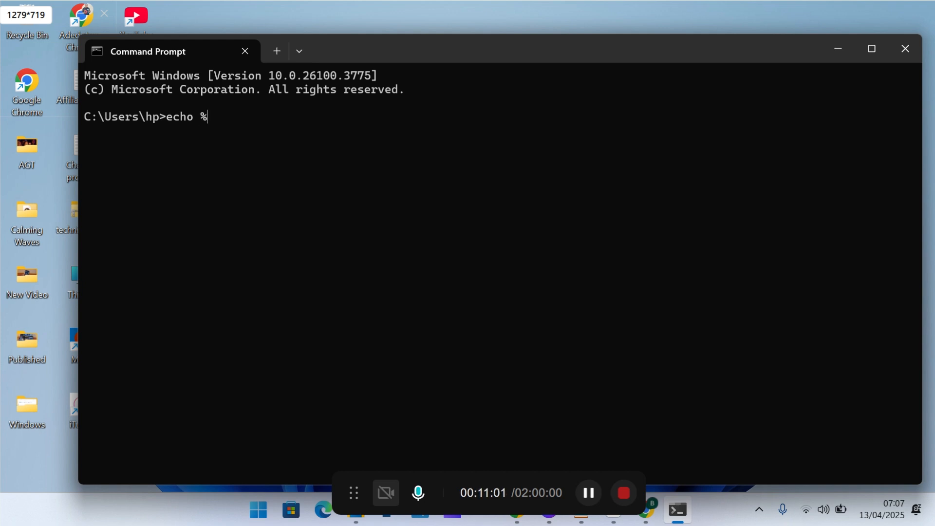
type("JAVA_HOME%")
key("Return")
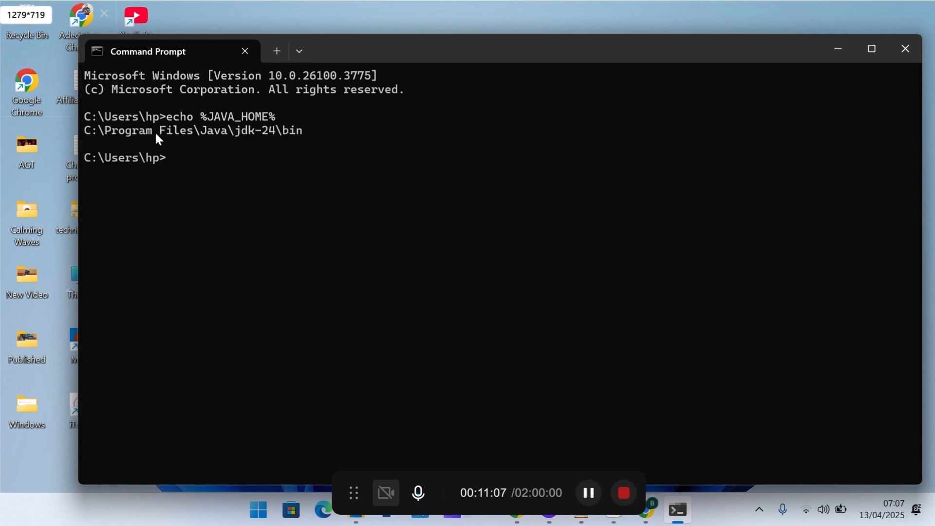
left_click_drag(156, 135, 302, 140)
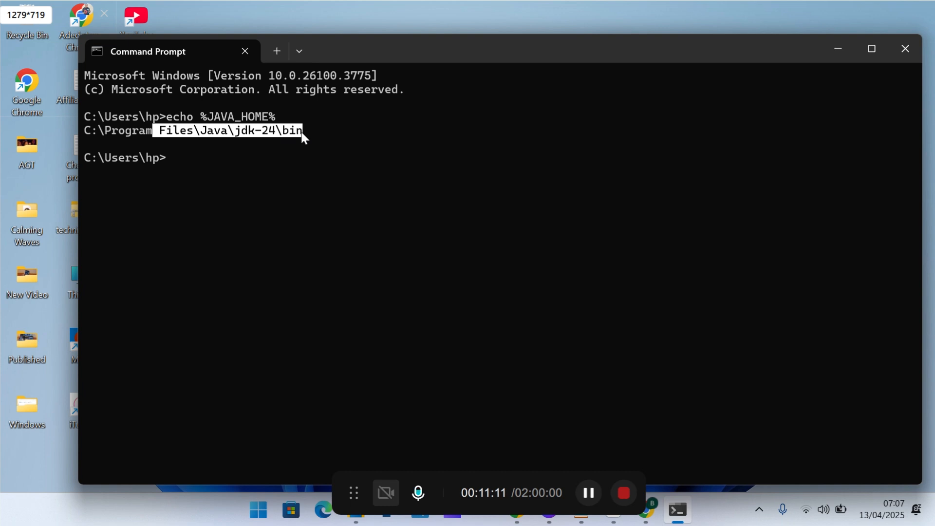
left_click(254, 158)
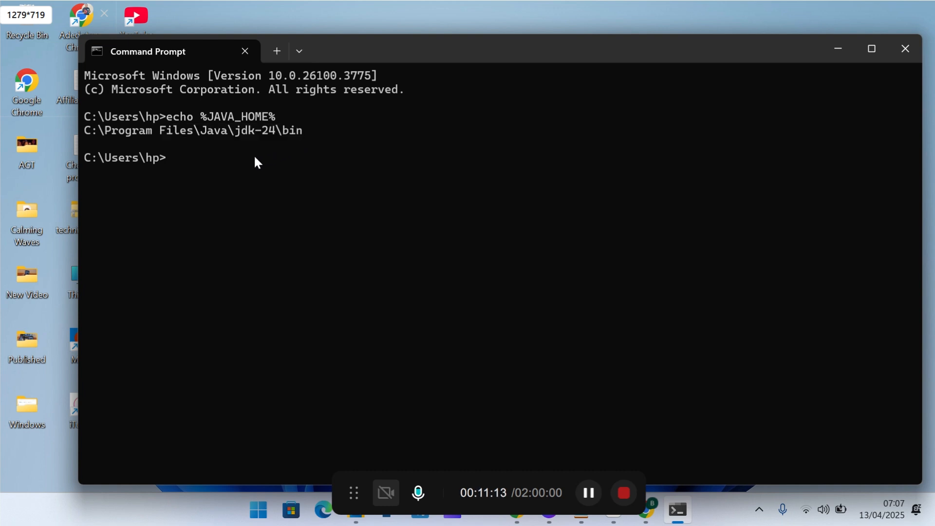
- Check the installed Java version with java --version, and end the Command Prompt session with exit
type("java --version")
key("Return")
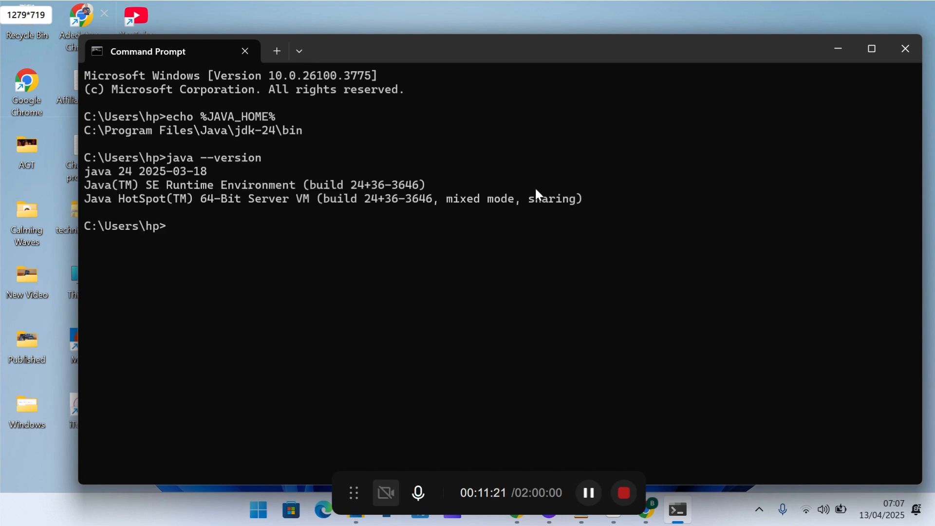
type("exit")
key("Return")
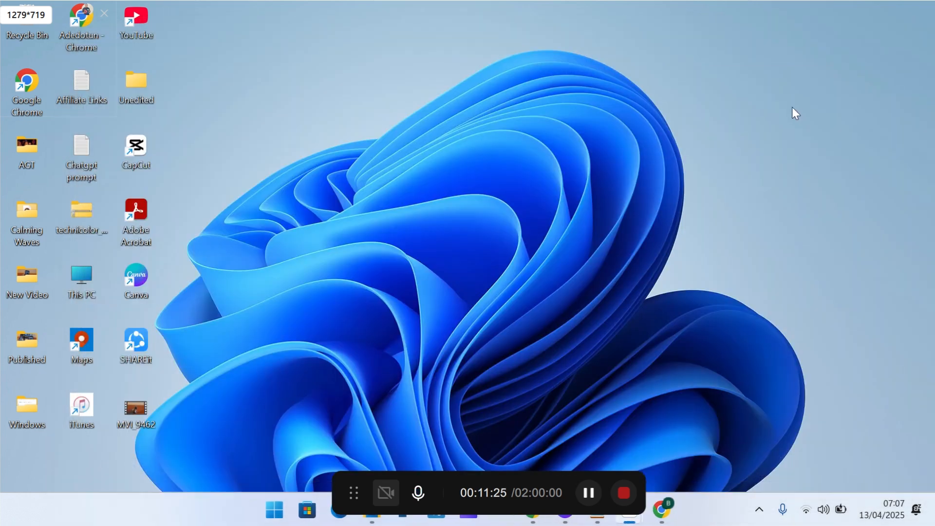